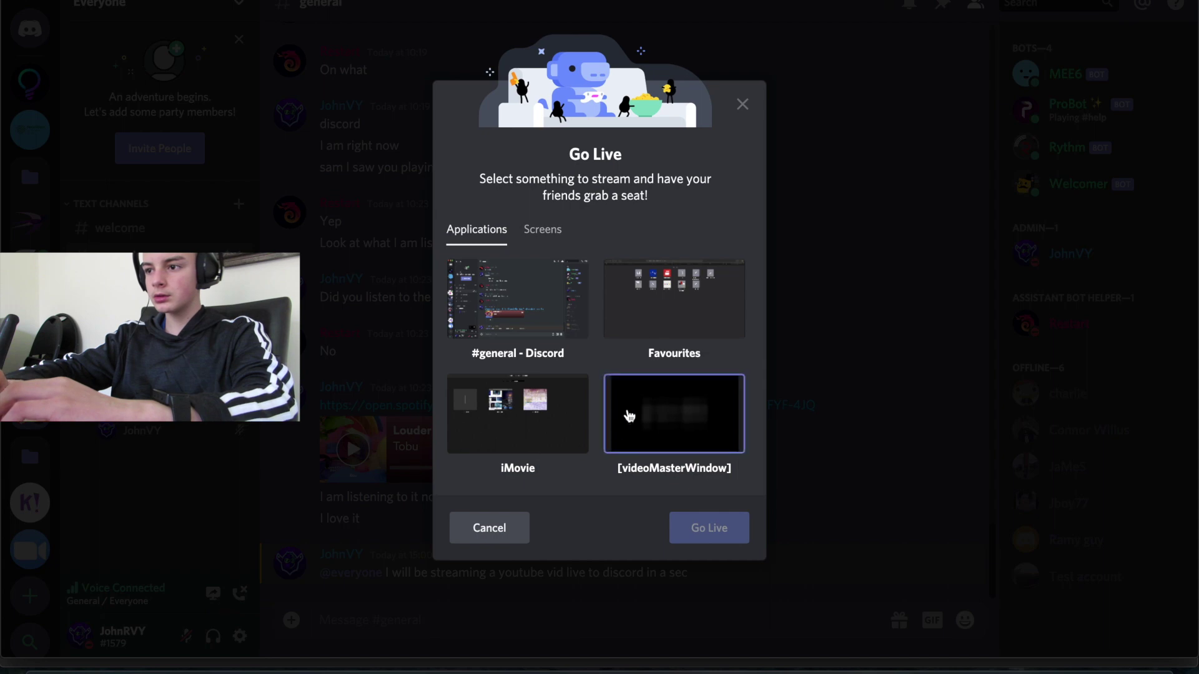
# - Go live in the voice channel with the entire screen as the stream source
pyautogui.click(557, 234)
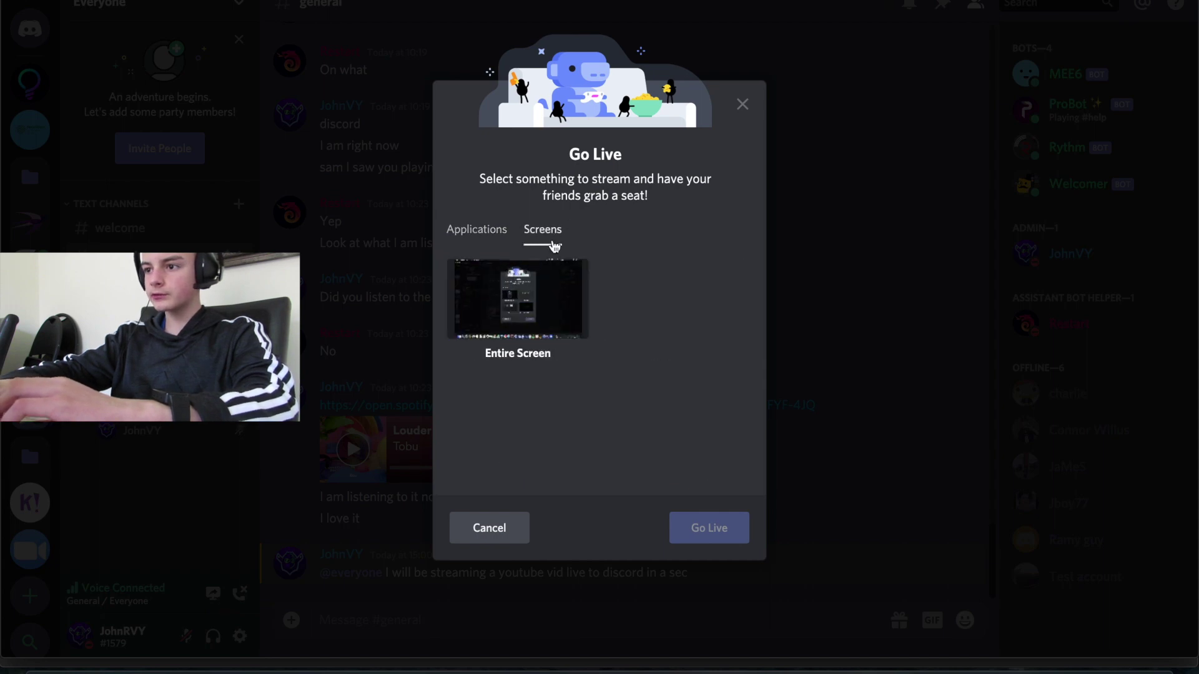
pyautogui.click(505, 324)
pyautogui.click(695, 479)
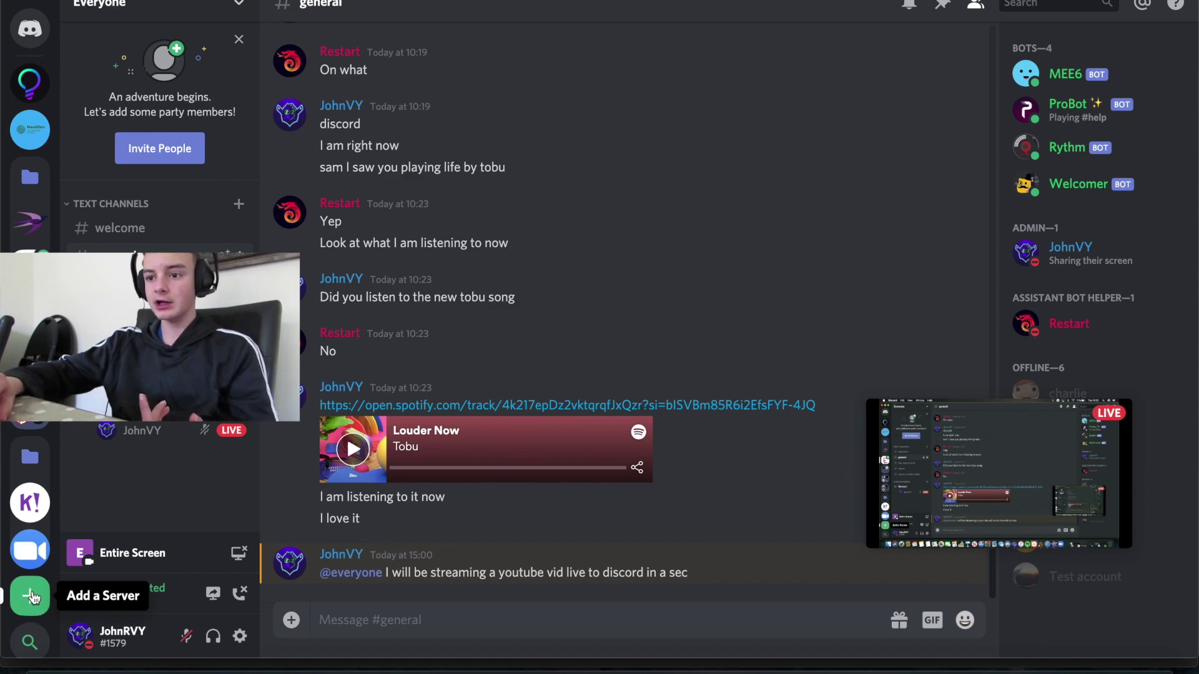
# - Expand the server folder and open the Bot testing 101 server
pyautogui.click(30, 318)
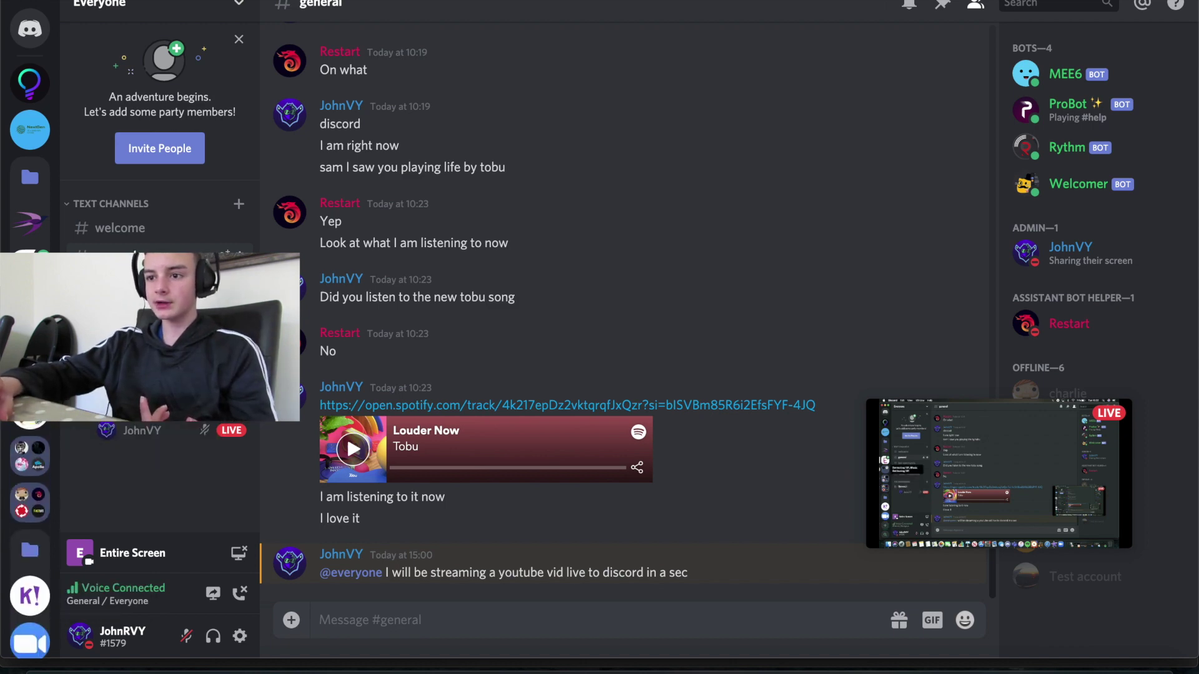
pyautogui.click(30, 364)
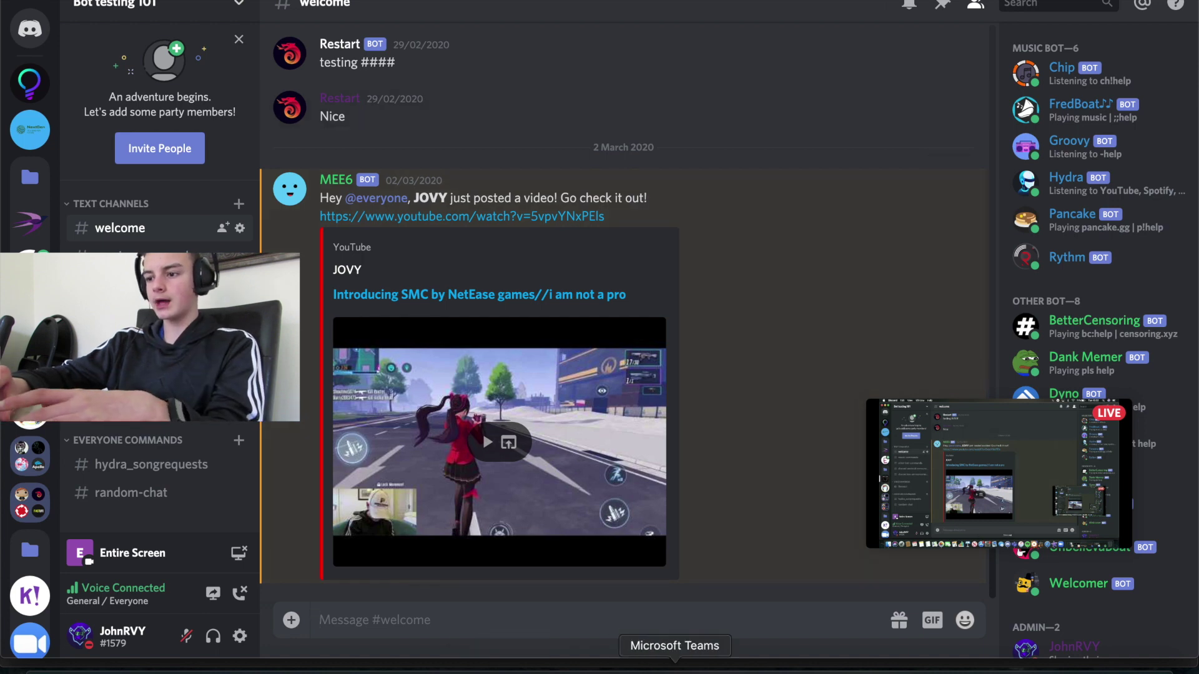
# - Switch to Safari, search the web for "Discord bots" and open the top.gg Discord Bot List
pyautogui.click(841, 663)
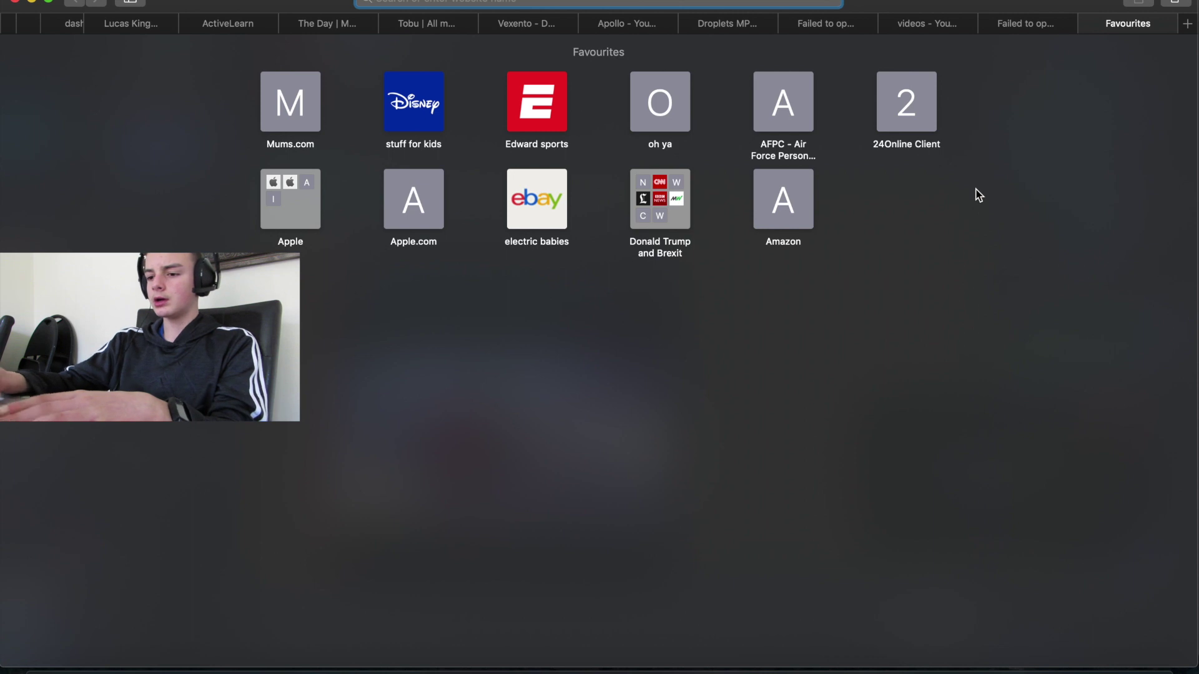
pyautogui.write('D')
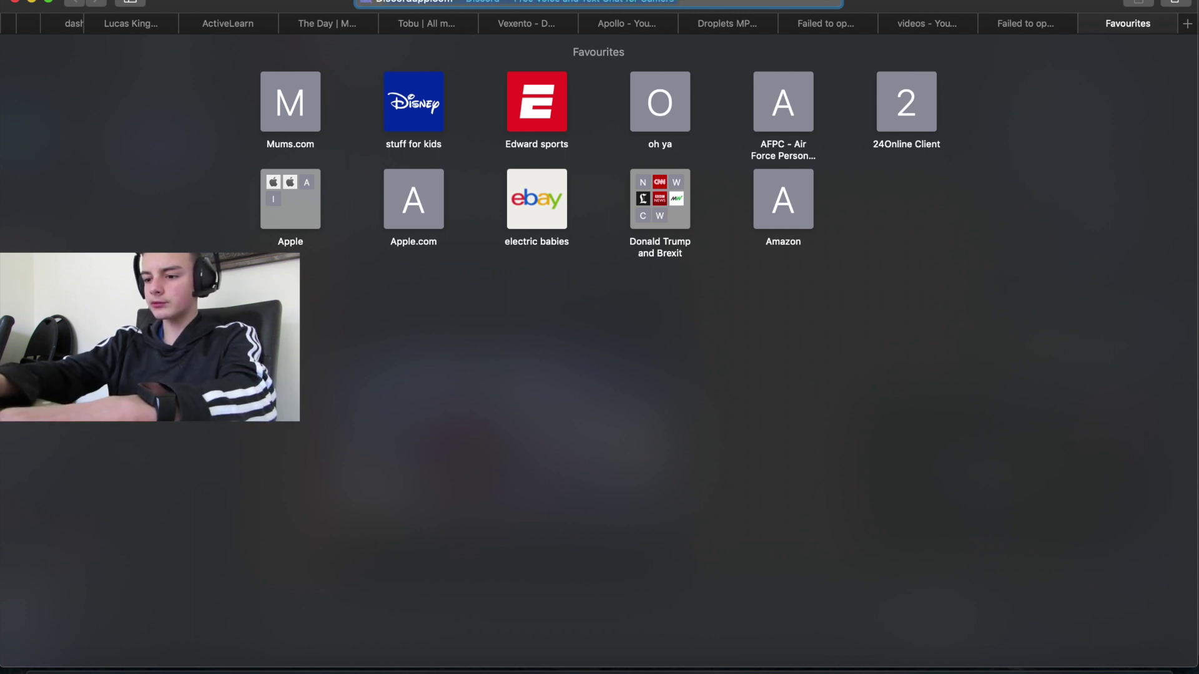
pyautogui.write('iscord ')
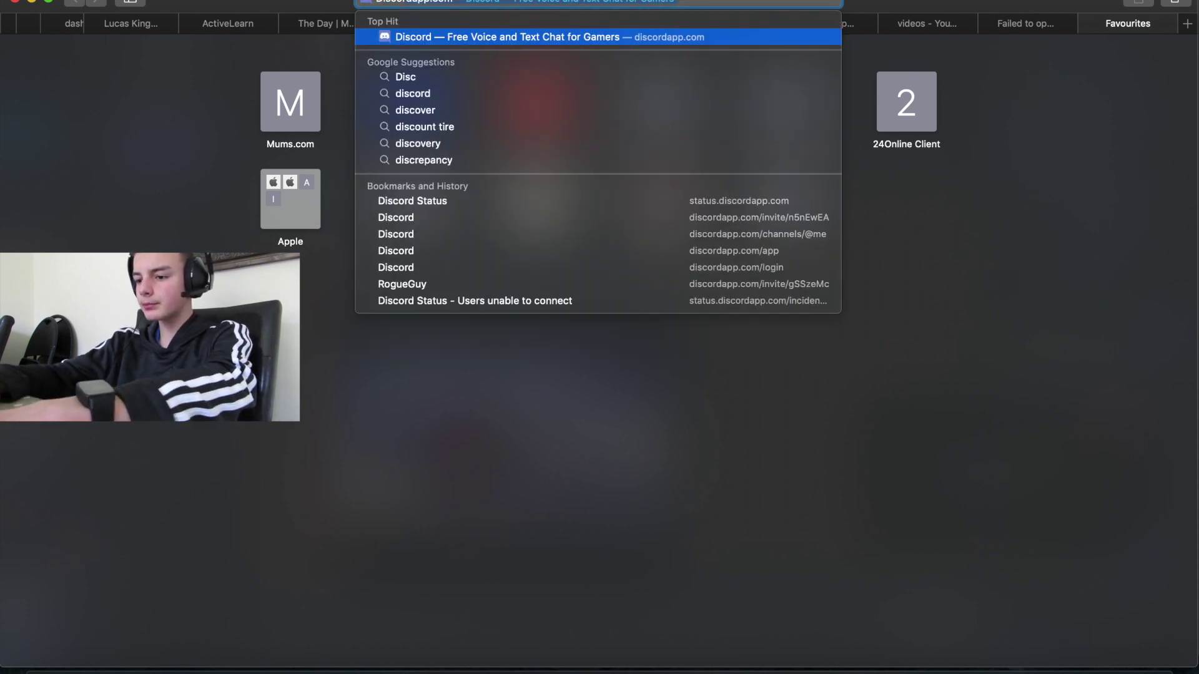
pyautogui.write('bot')
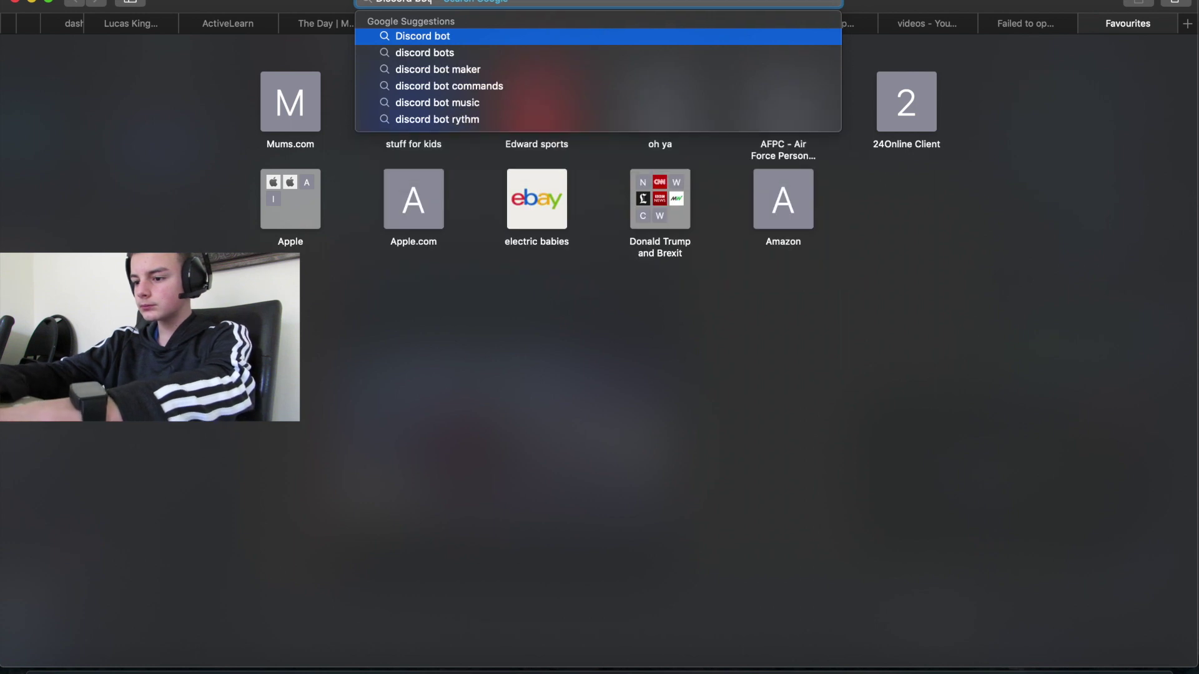
pyautogui.write('s')
pyautogui.press('Return')
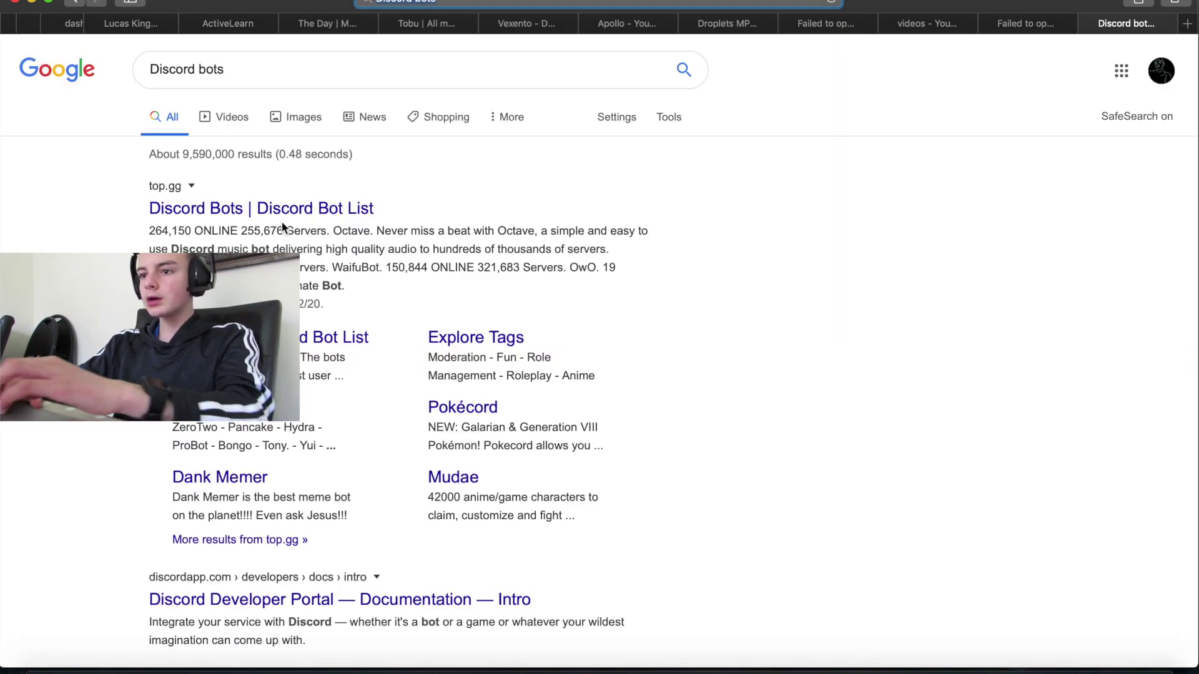
pyautogui.click(312, 209)
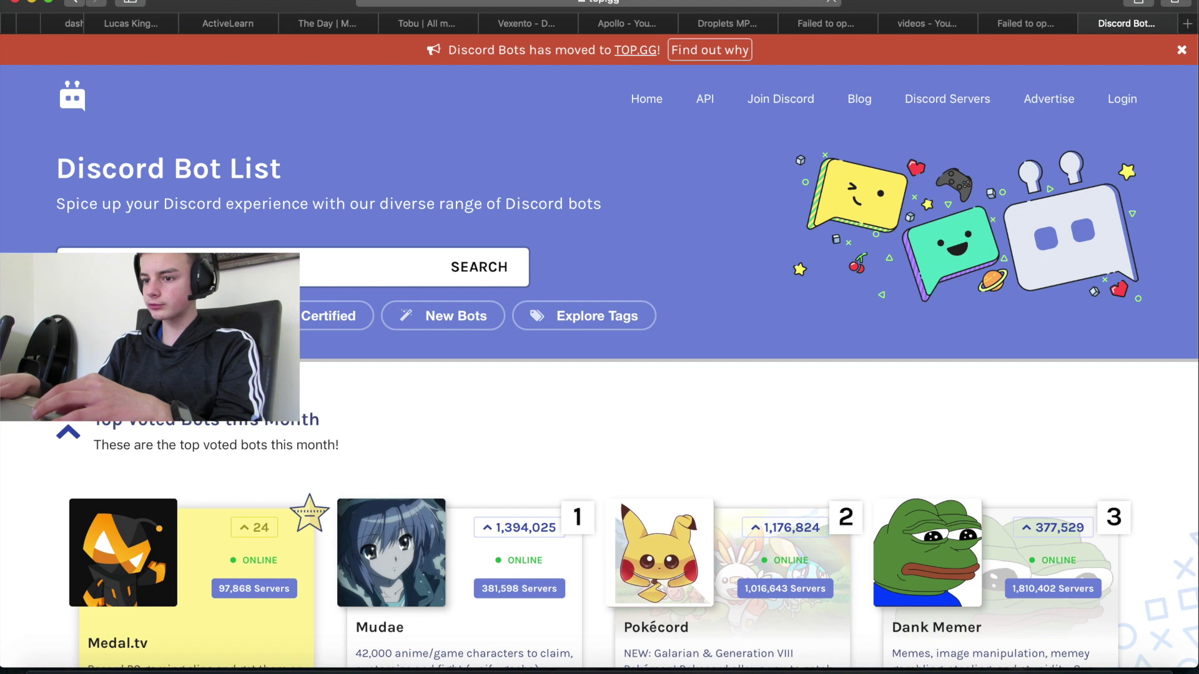
# - Dismiss the ads consent notice by continuing to the site and look through the top voted bots
pyautogui.scroll(-5, 677, 357)
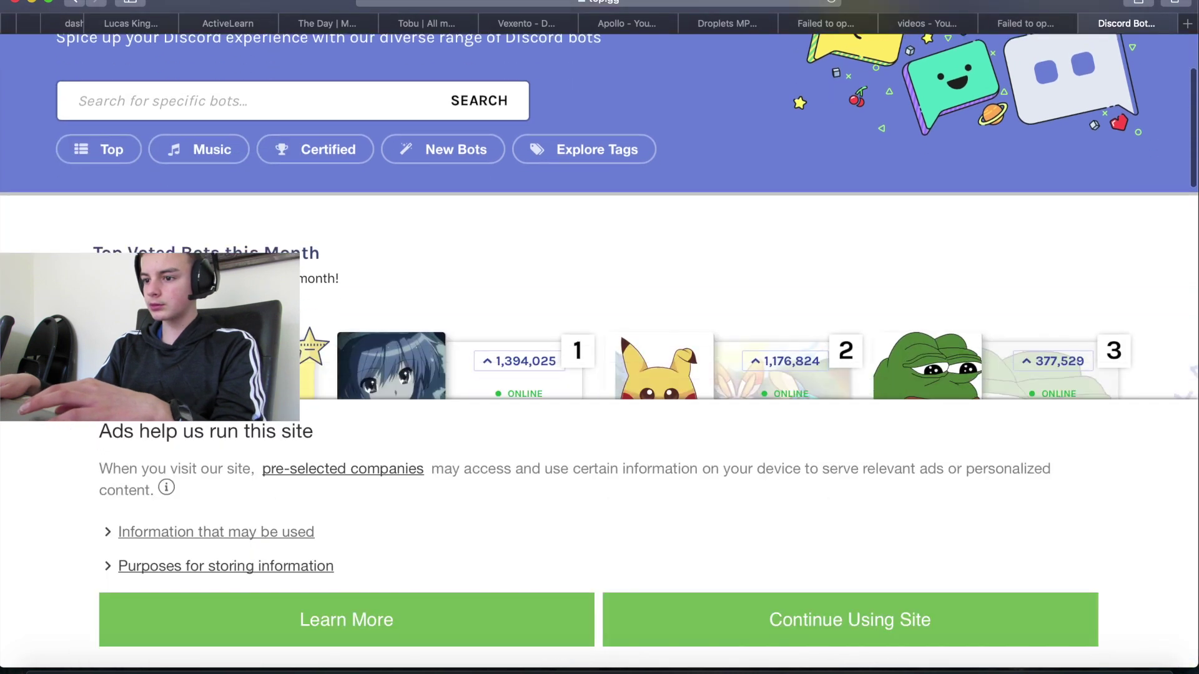
pyautogui.click(717, 623)
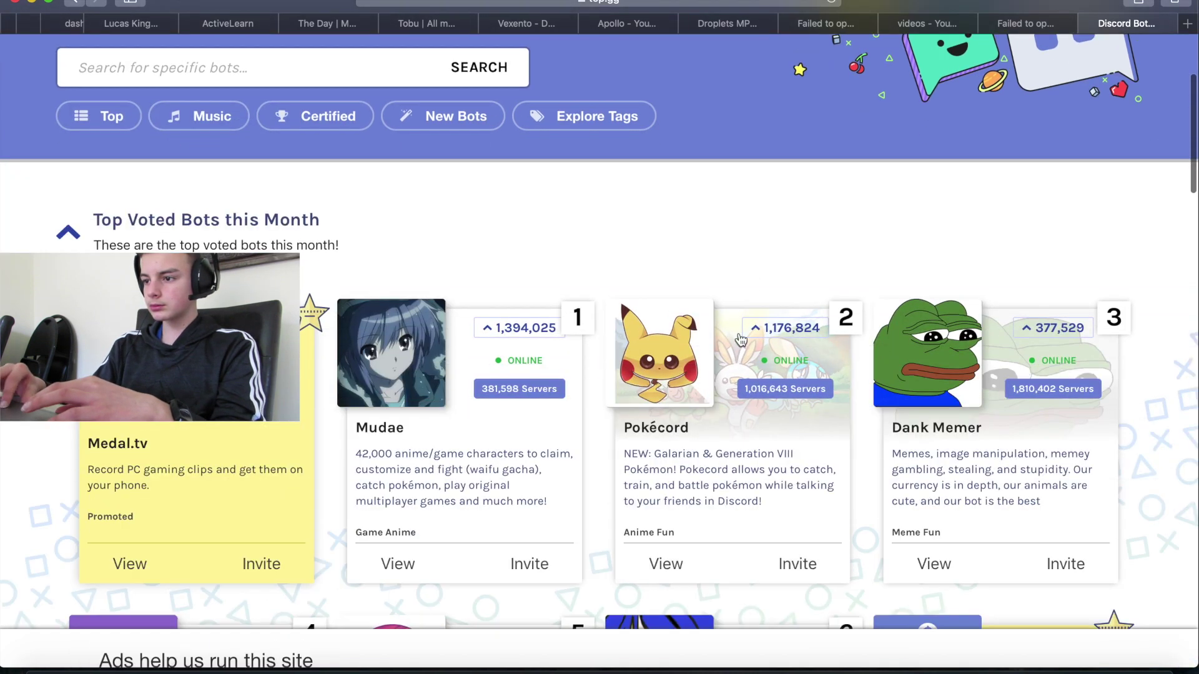
pyautogui.scroll(-5, 763, 253)
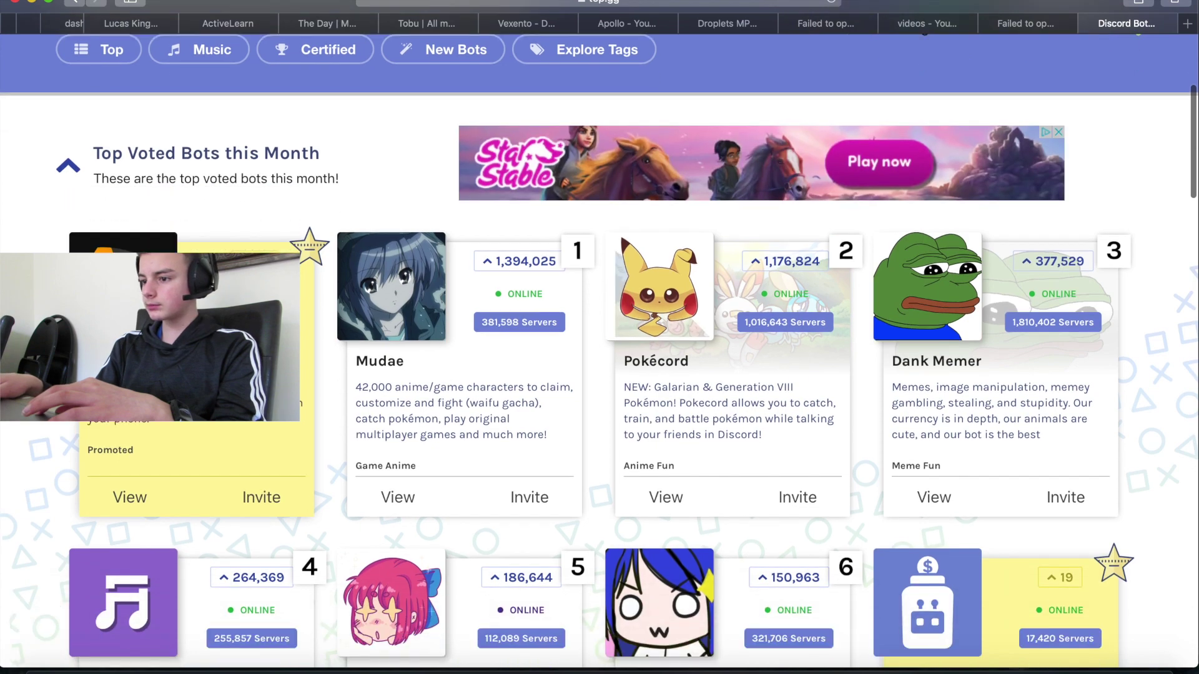
pyautogui.scroll(-5, 865, 306)
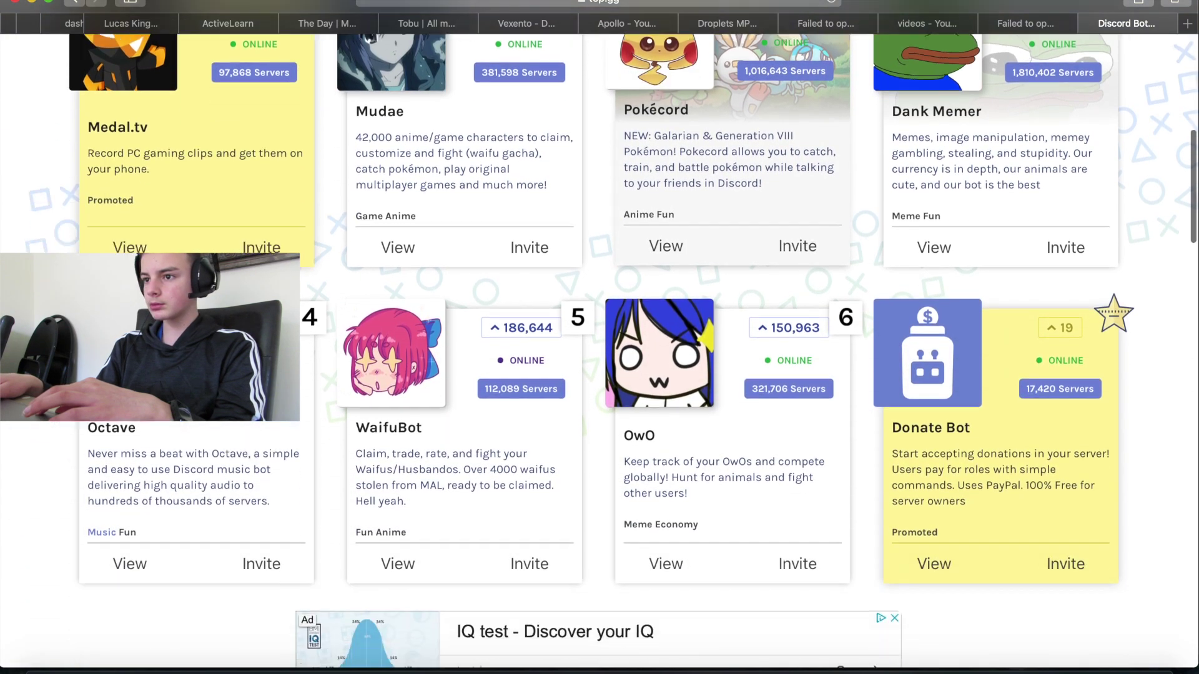
pyautogui.scroll(-3, 600, 349)
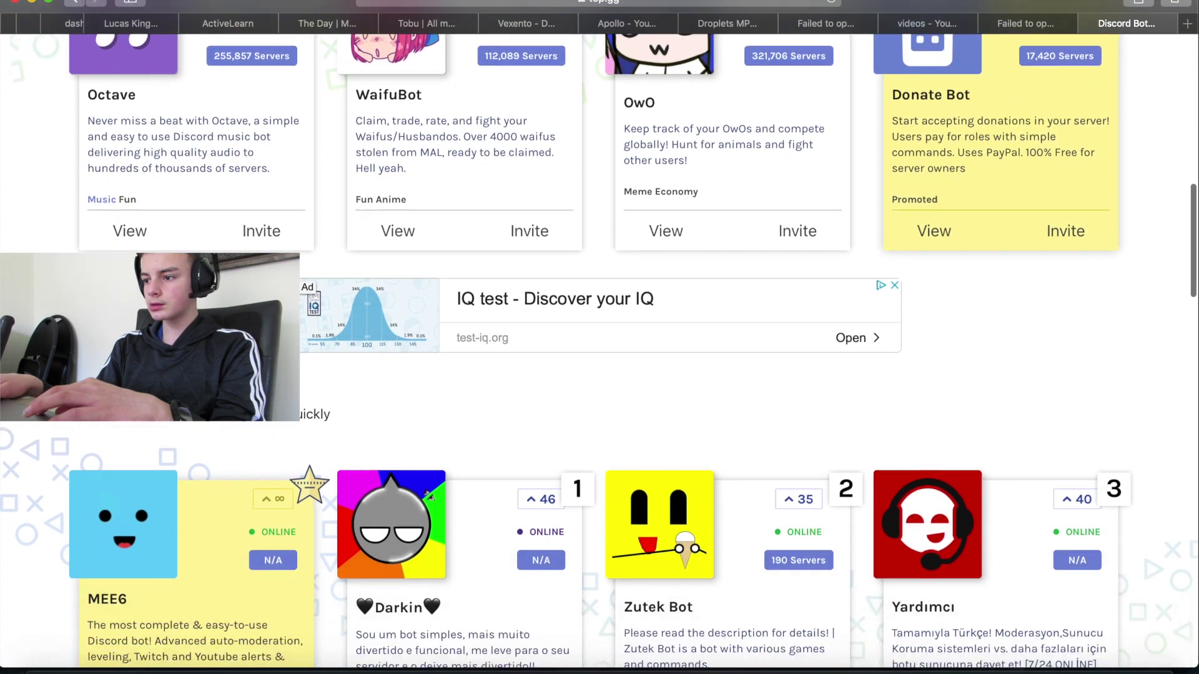
# - Minimise the browser to return to Discord, view FredBoat's profile and look through the bots in the server's member list
pyautogui.click(34, 2)
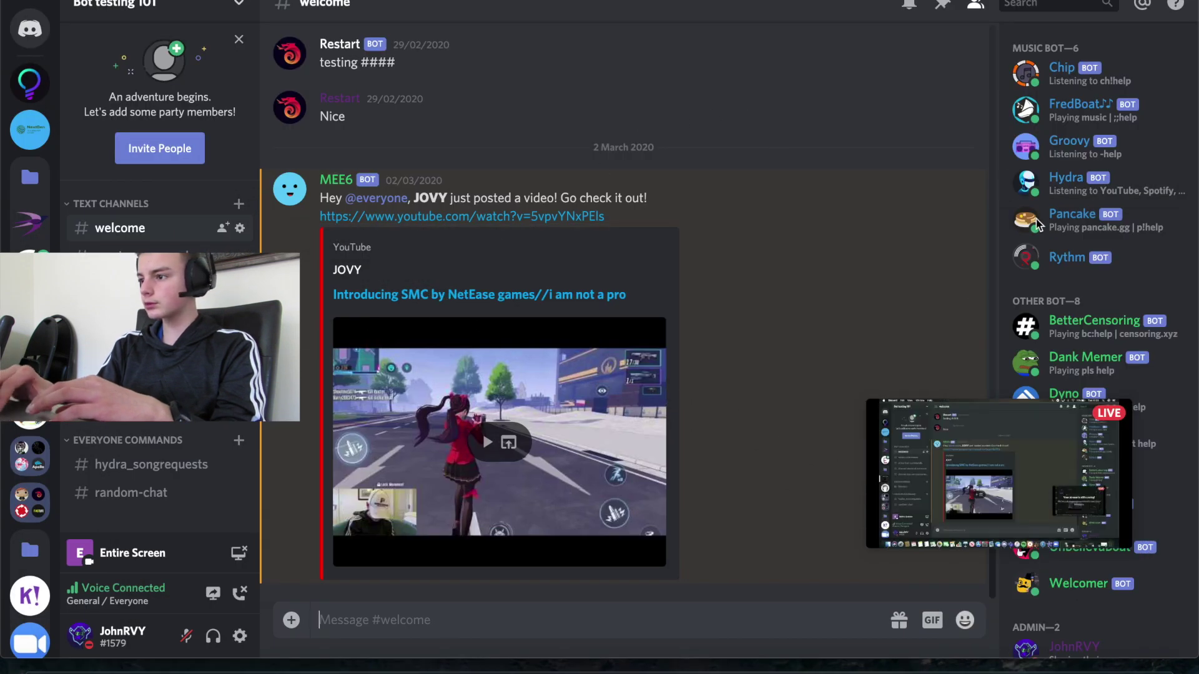
pyautogui.click(1172, 105)
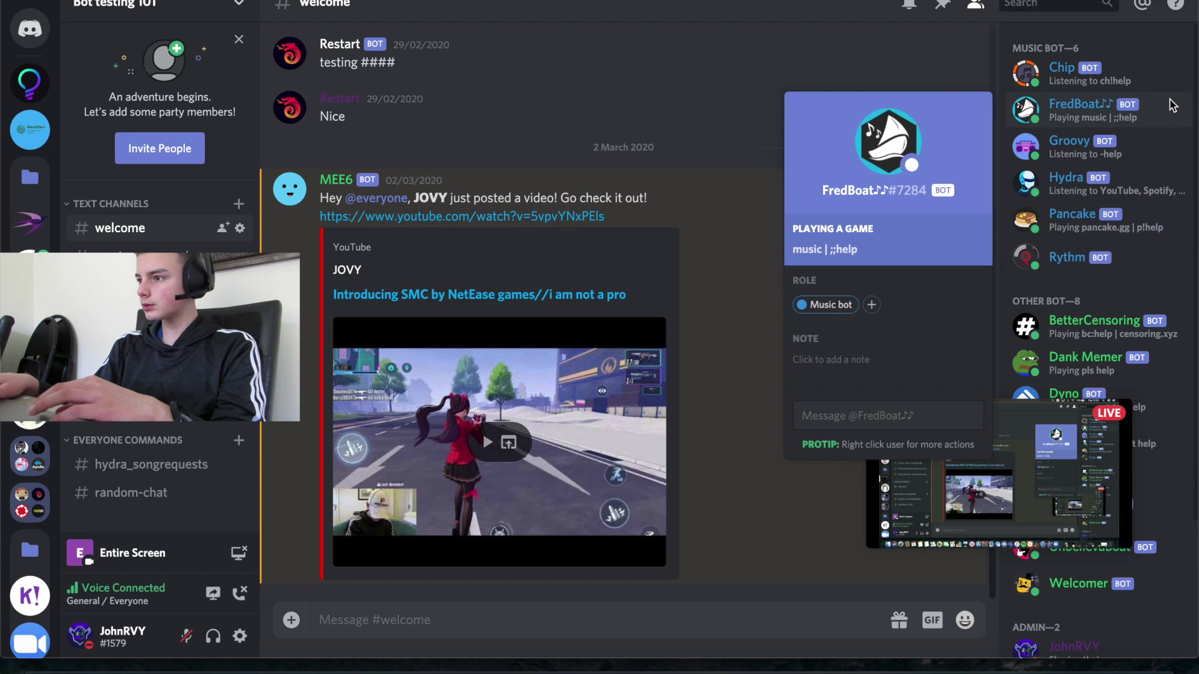
pyautogui.scroll(-3, 1176, 55)
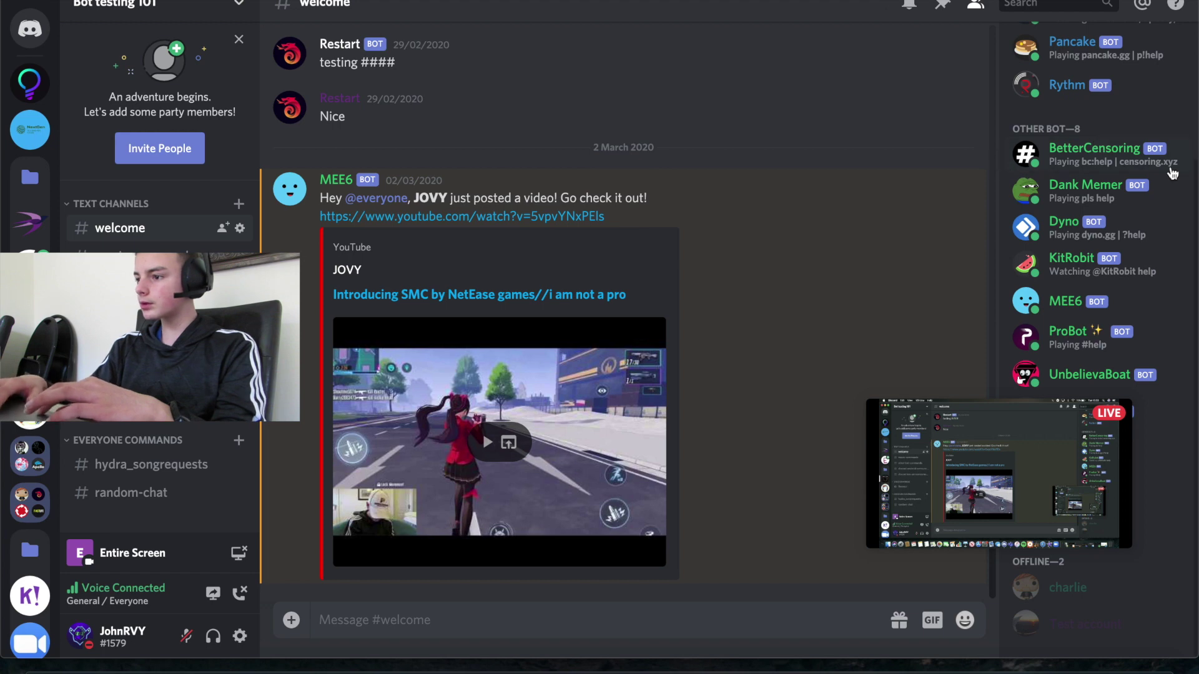
pyautogui.scroll(3, 1172, 115)
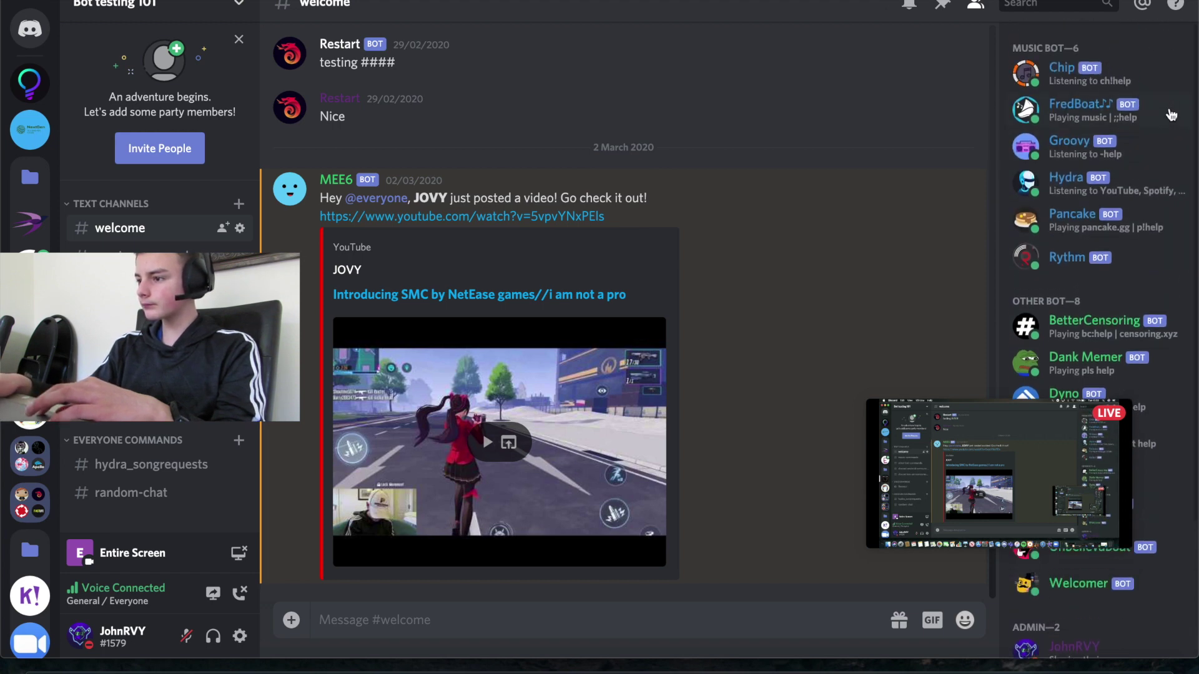
# - Reposition the floating live stream preview over the first entries of the member list
pyautogui.moveTo(975, 402); pyautogui.dragTo(786, 85)
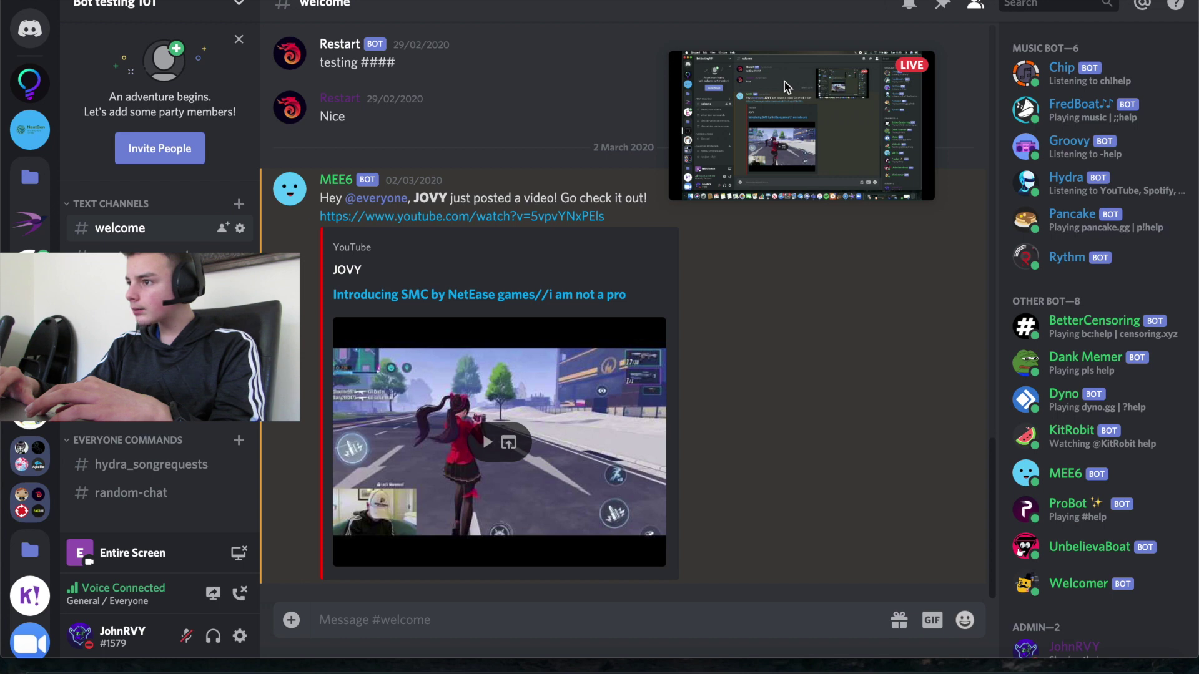
pyautogui.moveTo(796, 107); pyautogui.dragTo(1086, 24)
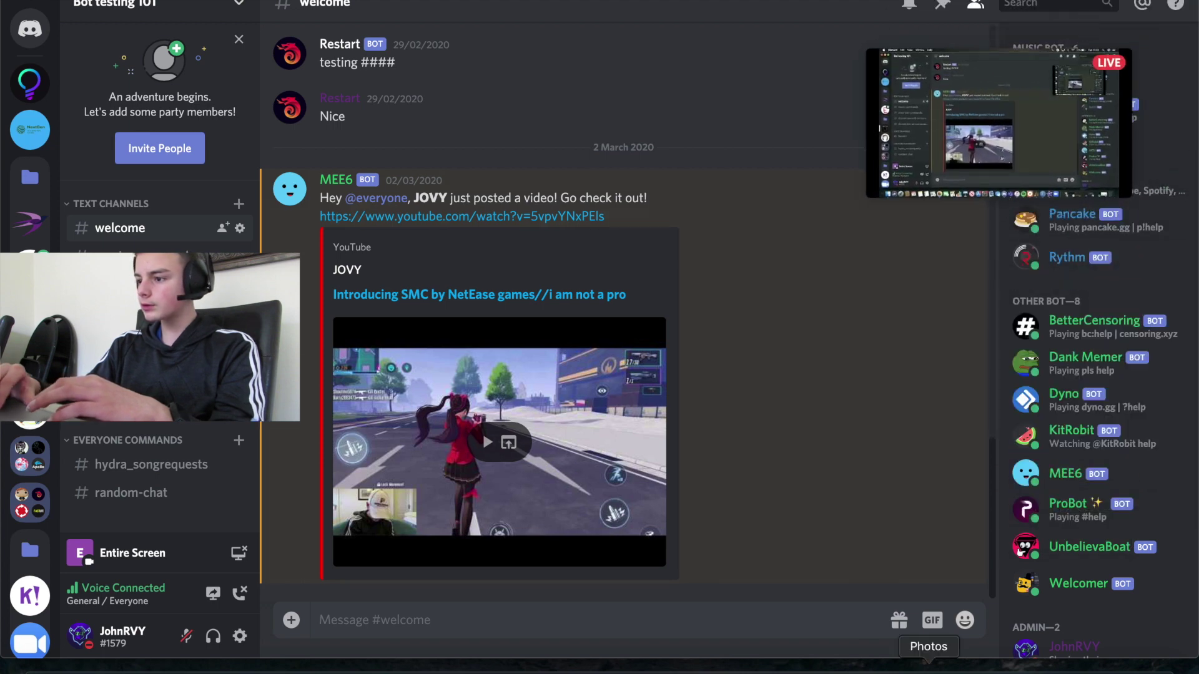
# - Switch back to the top.gg bot list in Safari and search for a specific bot by name
pyautogui.click(816, 663)
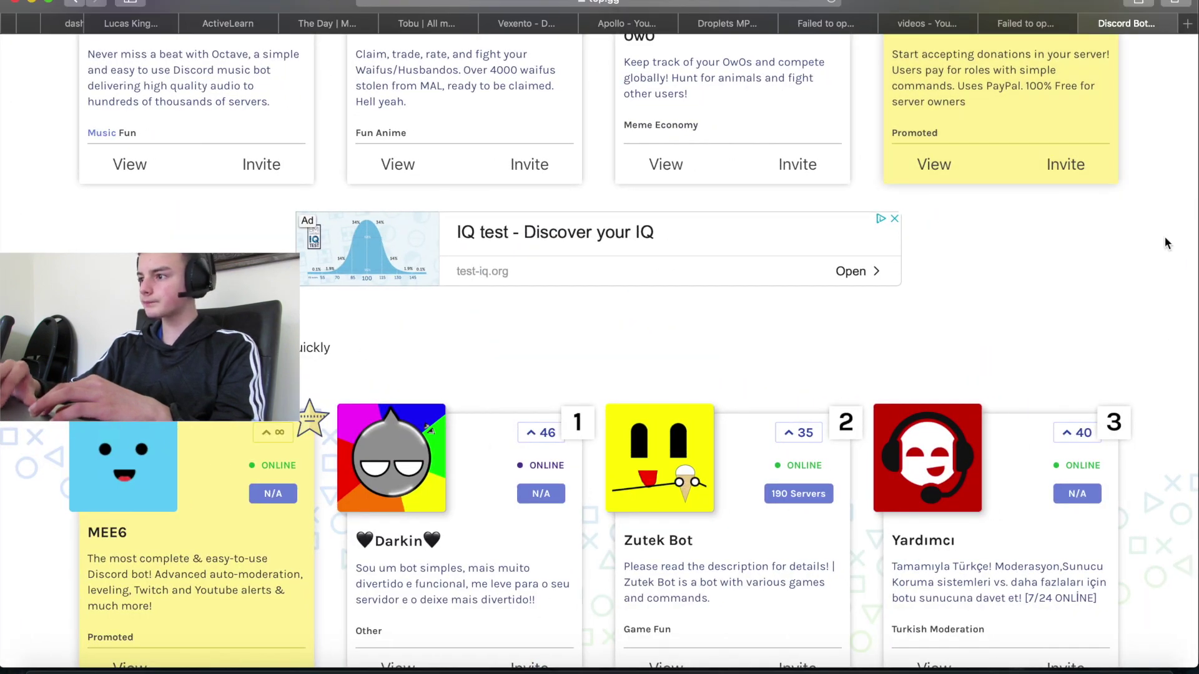
pyautogui.scroll(10, 1167, 243)
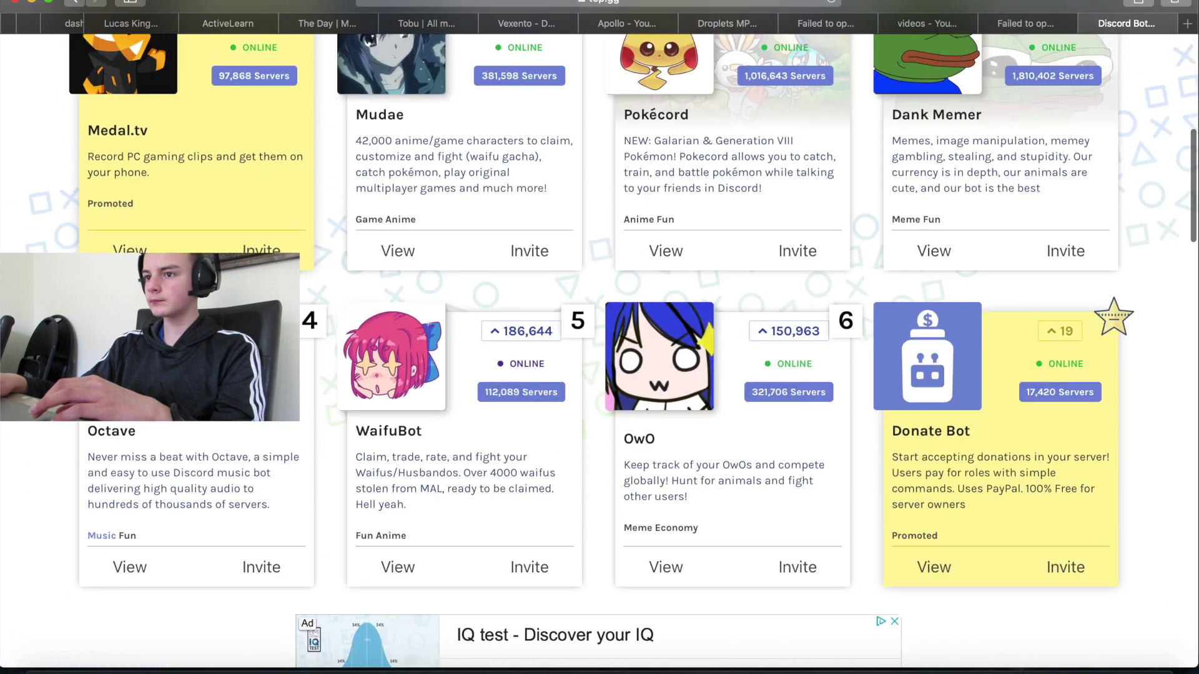
pyautogui.scroll(5, 649, 418)
pyautogui.write('d')
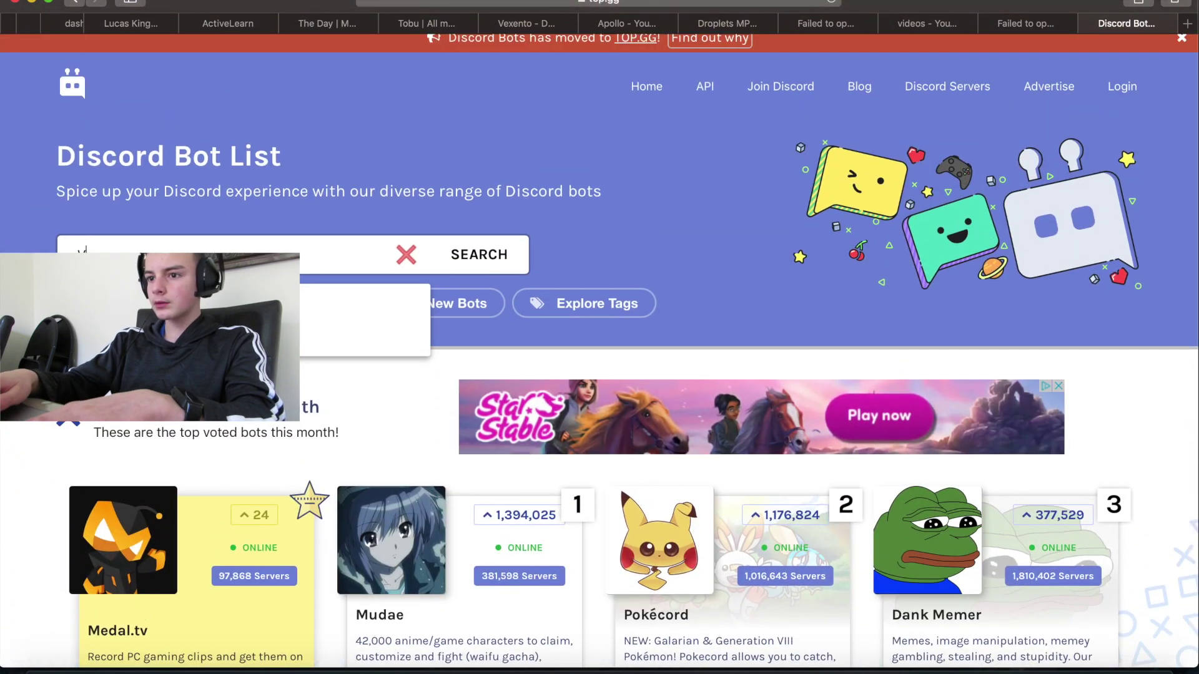
pyautogui.write('exe')
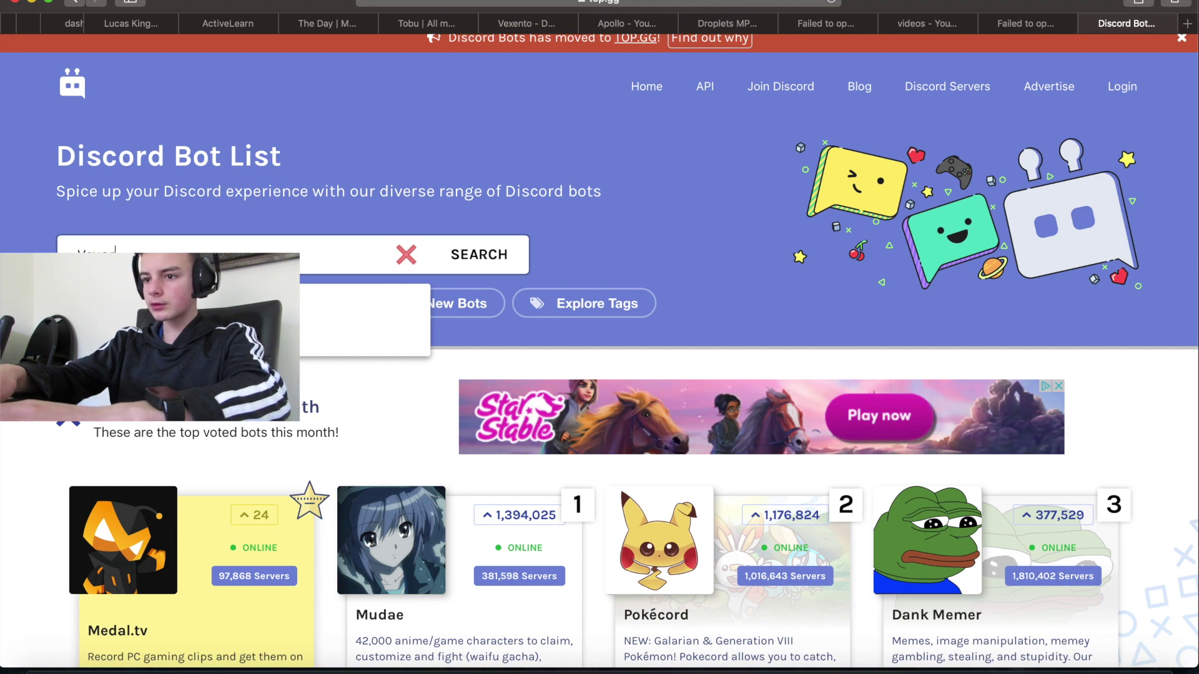
pyautogui.press('Return')
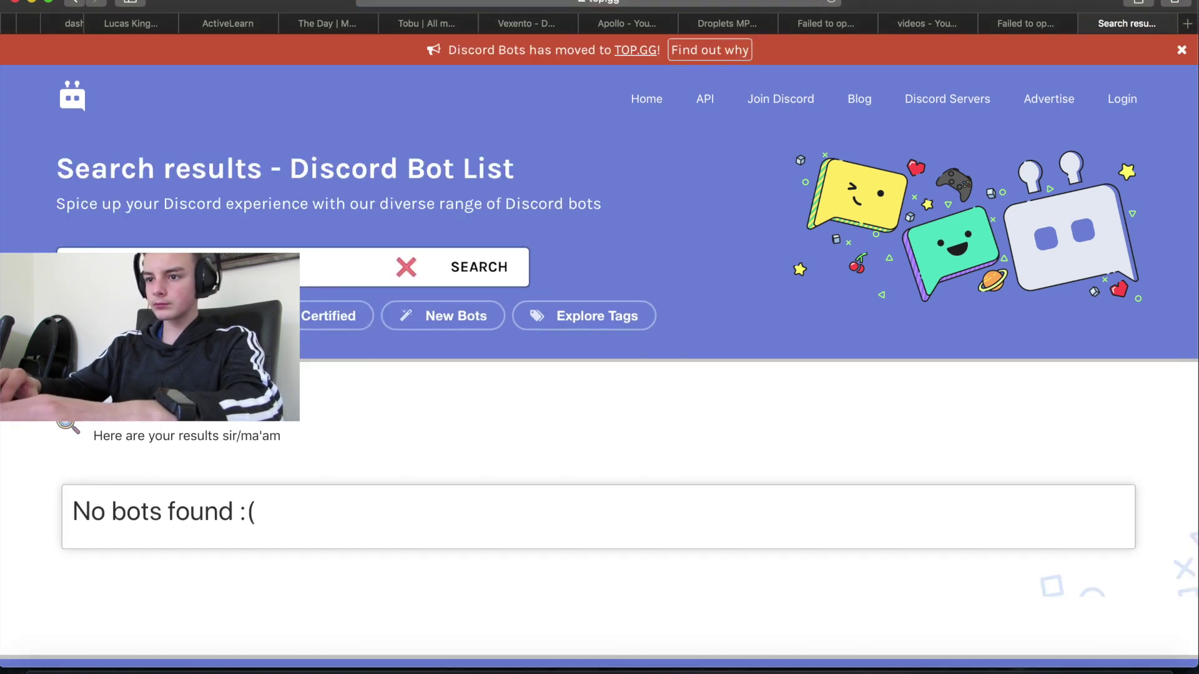
# - Show the music category of the bot list and look through its bots down to the end of the page
pyautogui.press('BackSpace')
pyautogui.press('Return')
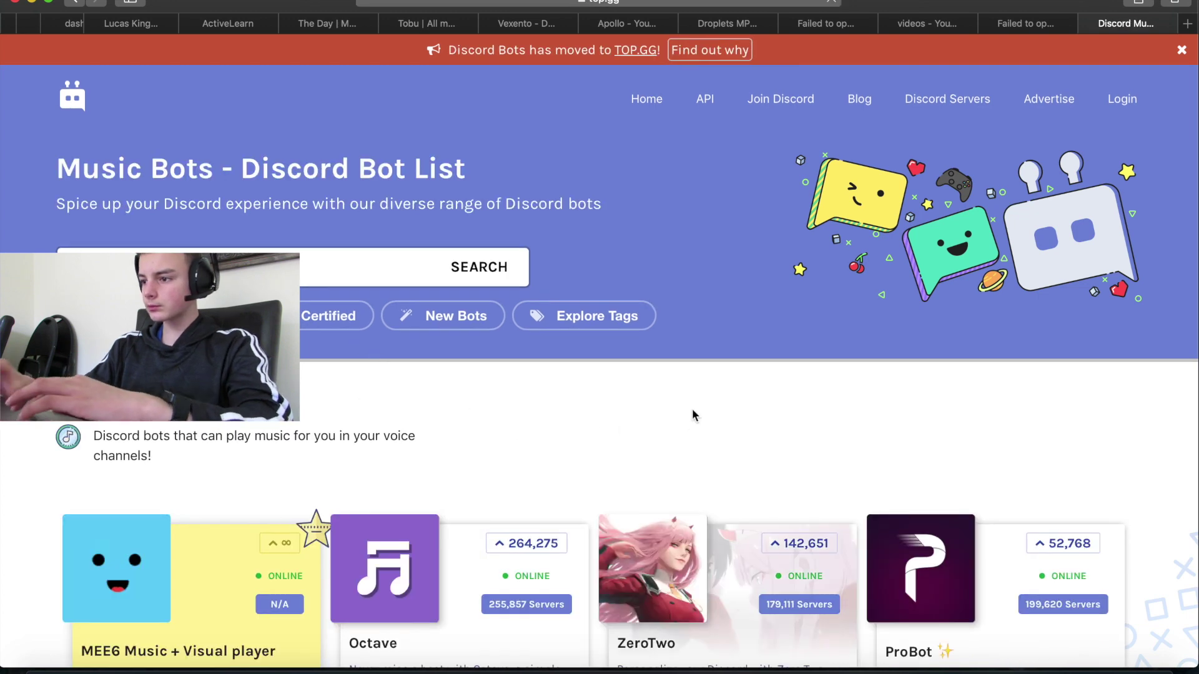
pyautogui.scroll(-3, 692, 415)
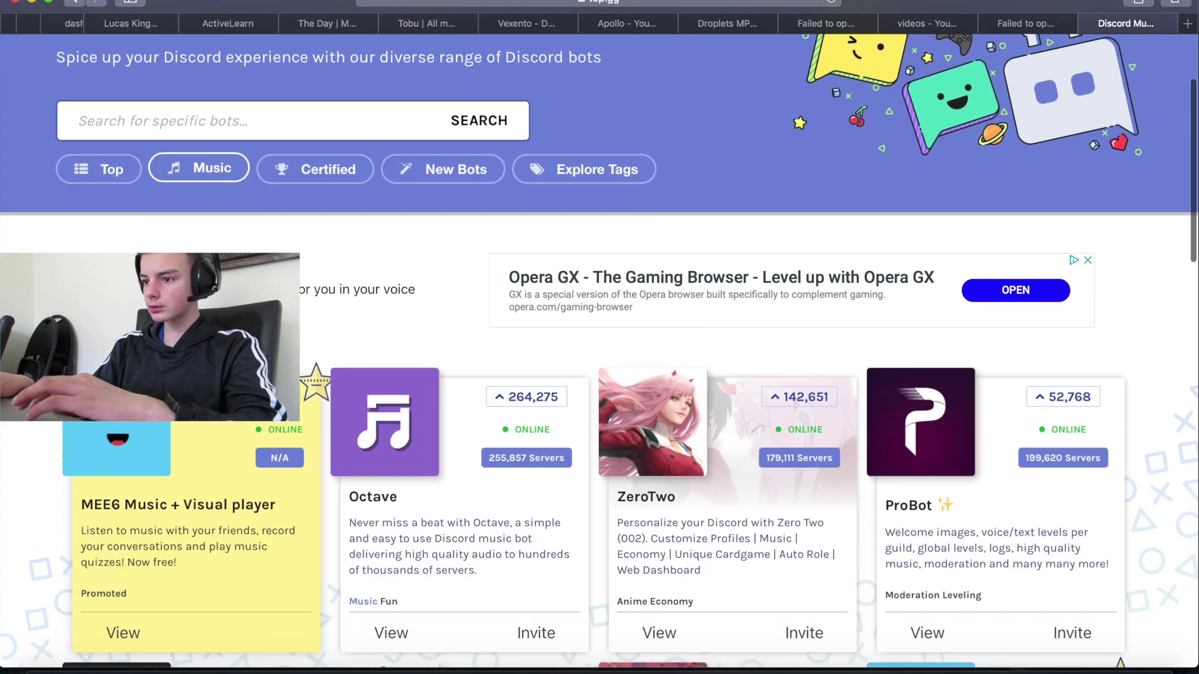
pyautogui.scroll(-7, 599, 349)
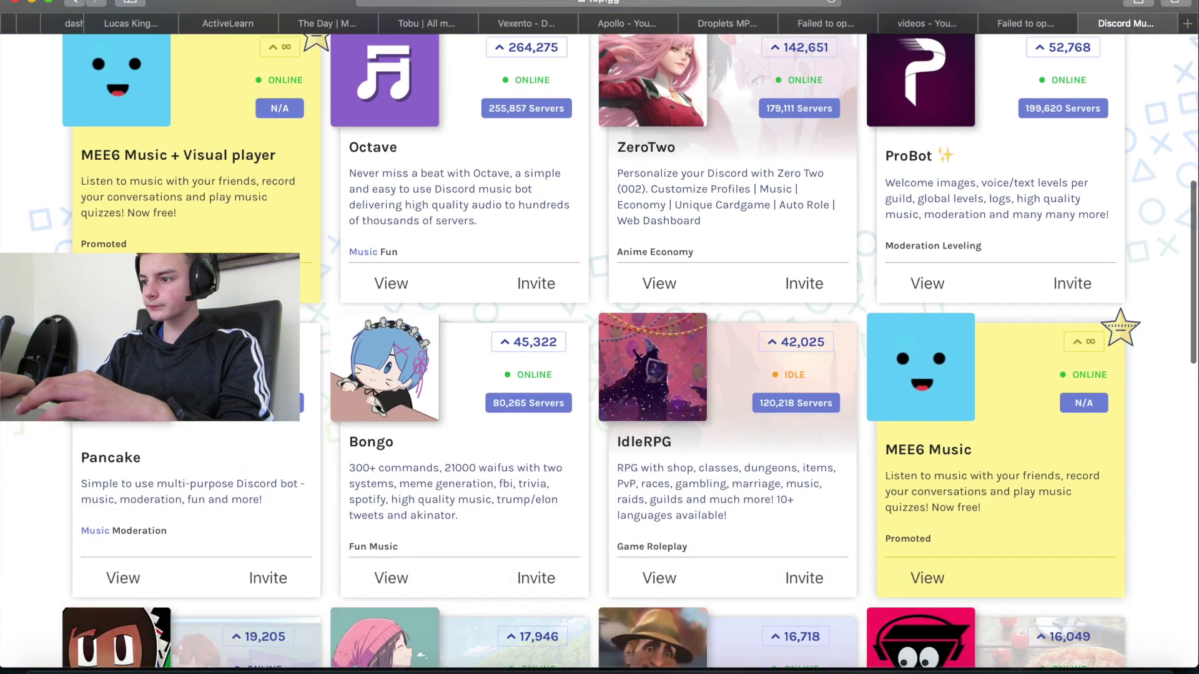
pyautogui.scroll(-7, 599, 350)
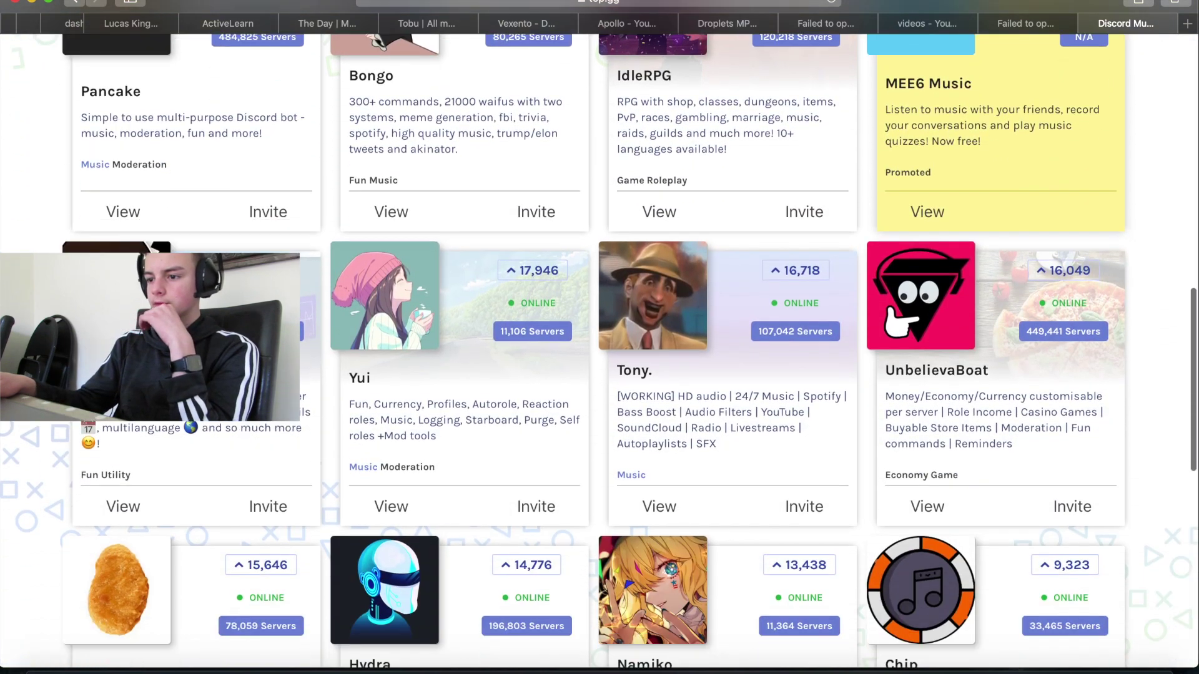
pyautogui.scroll(-6, 599, 349)
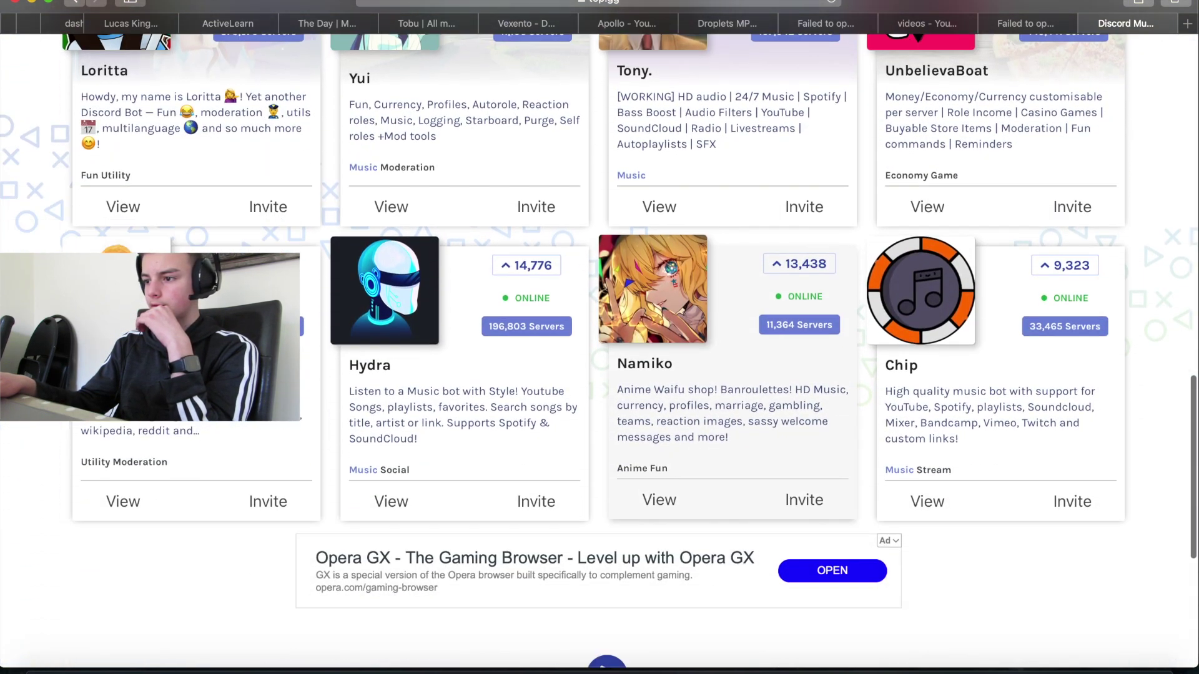
pyautogui.scroll(-6, 599, 349)
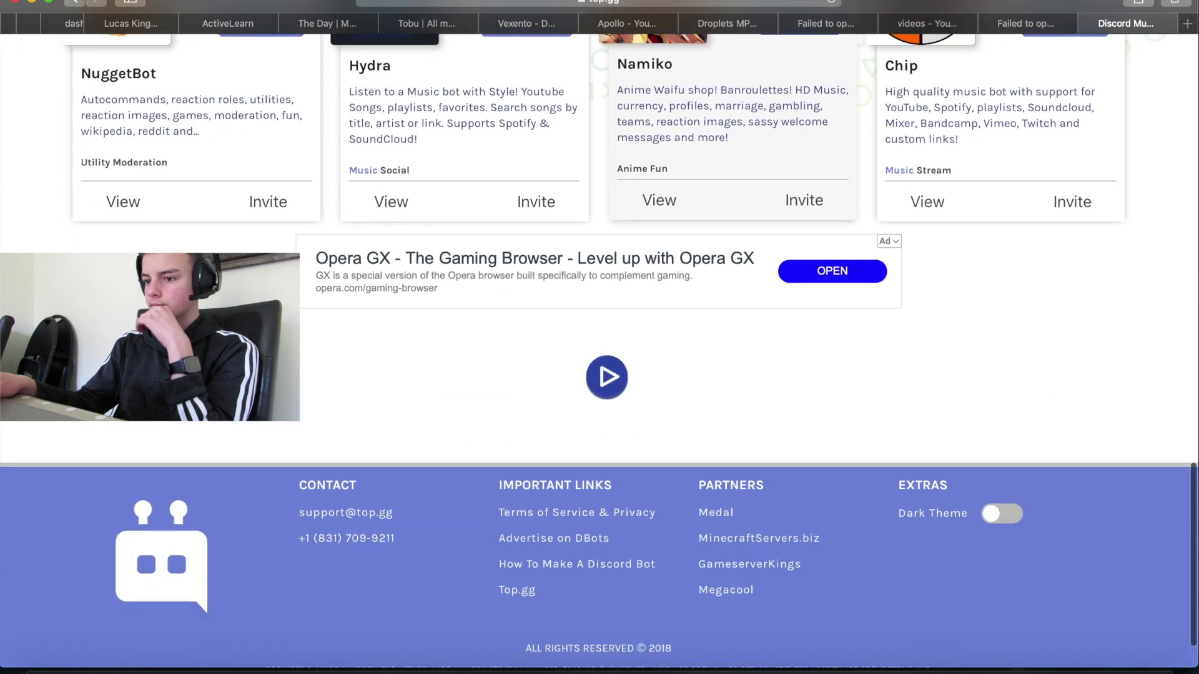
pyautogui.scroll(-1, 600, 350)
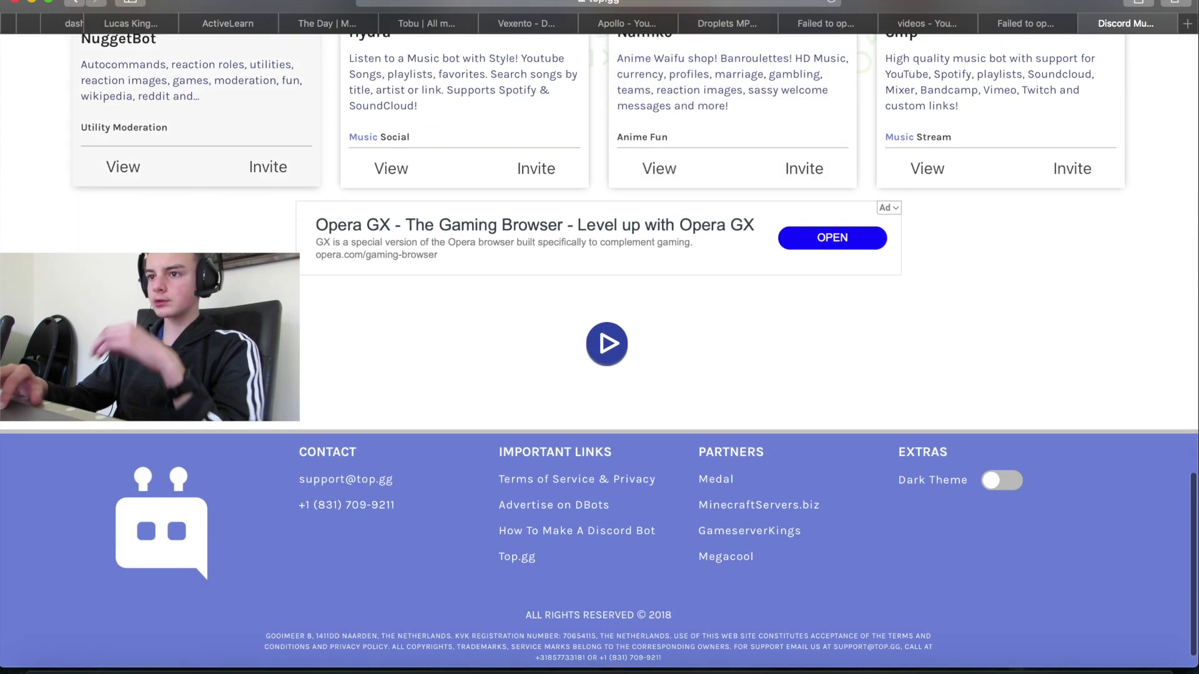
# - Open the Google home page in a new browser tab
pyautogui.click(1186, 23)
pyautogui.write('g')
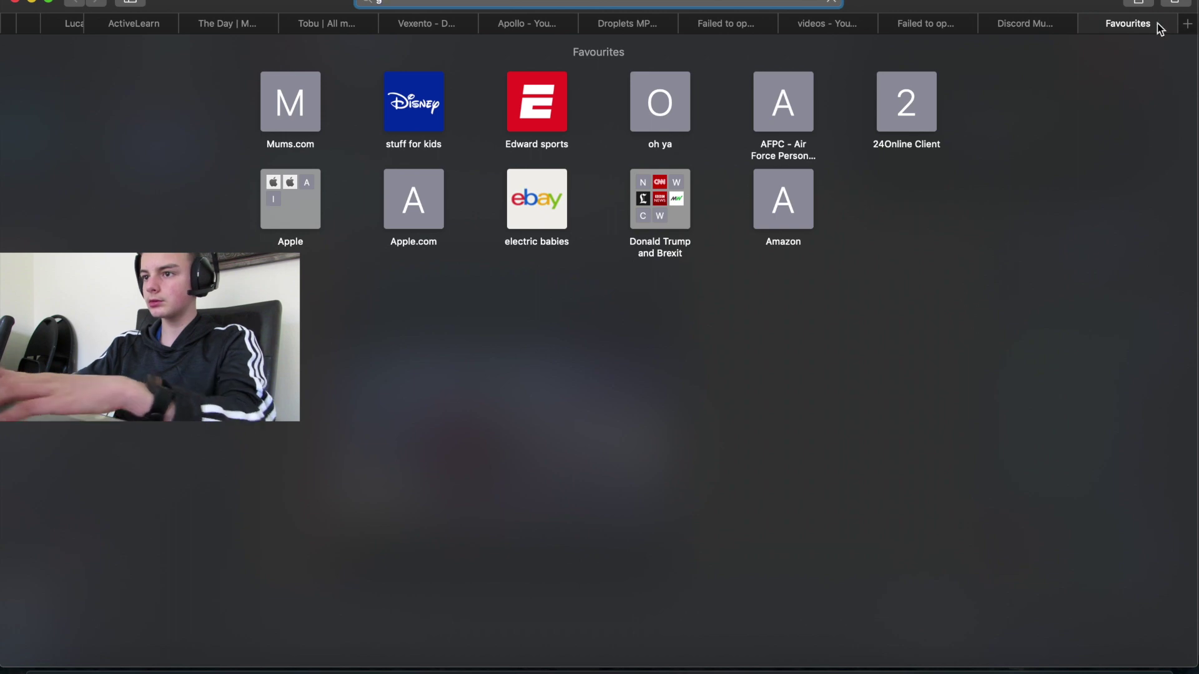
pyautogui.press('Return')
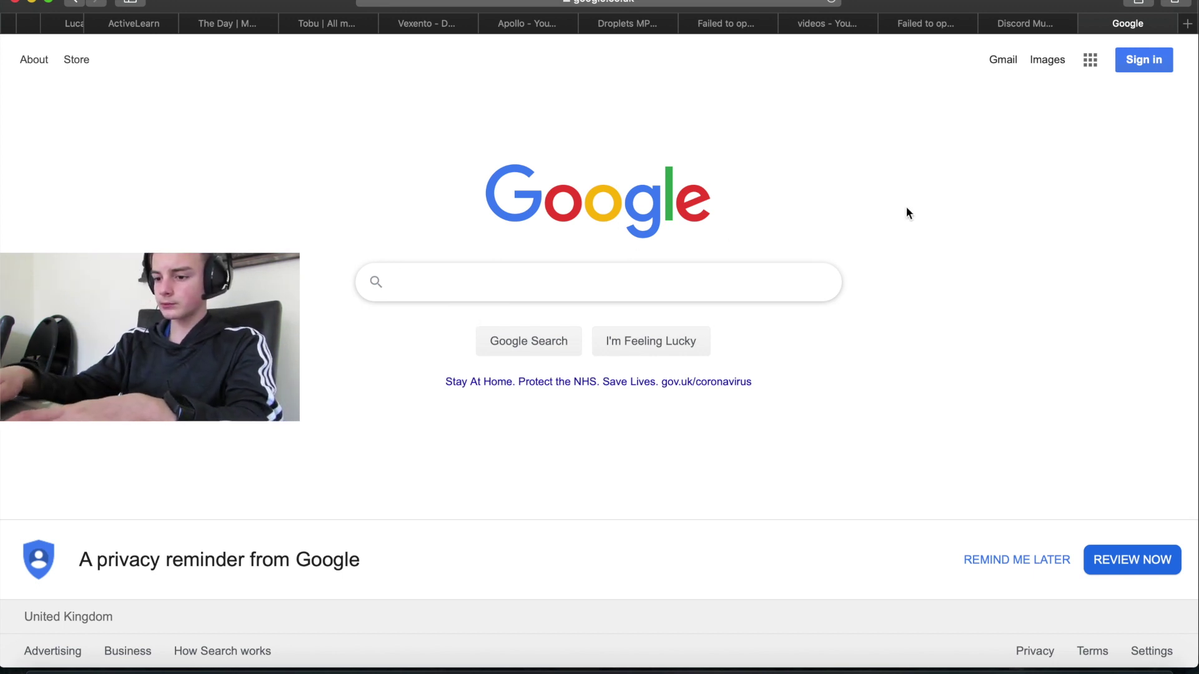
# - Search Google for "vexera music bot discord" and open the Vexera website from the results
pyautogui.write('Vex')
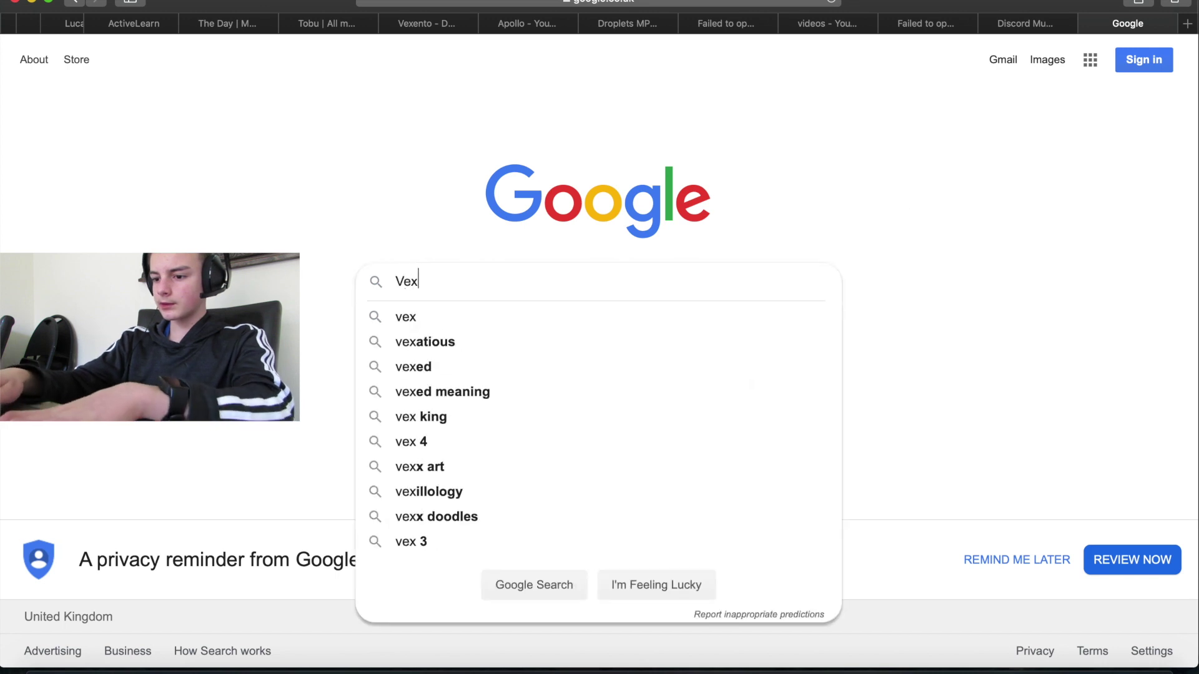
pyautogui.write('era mus')
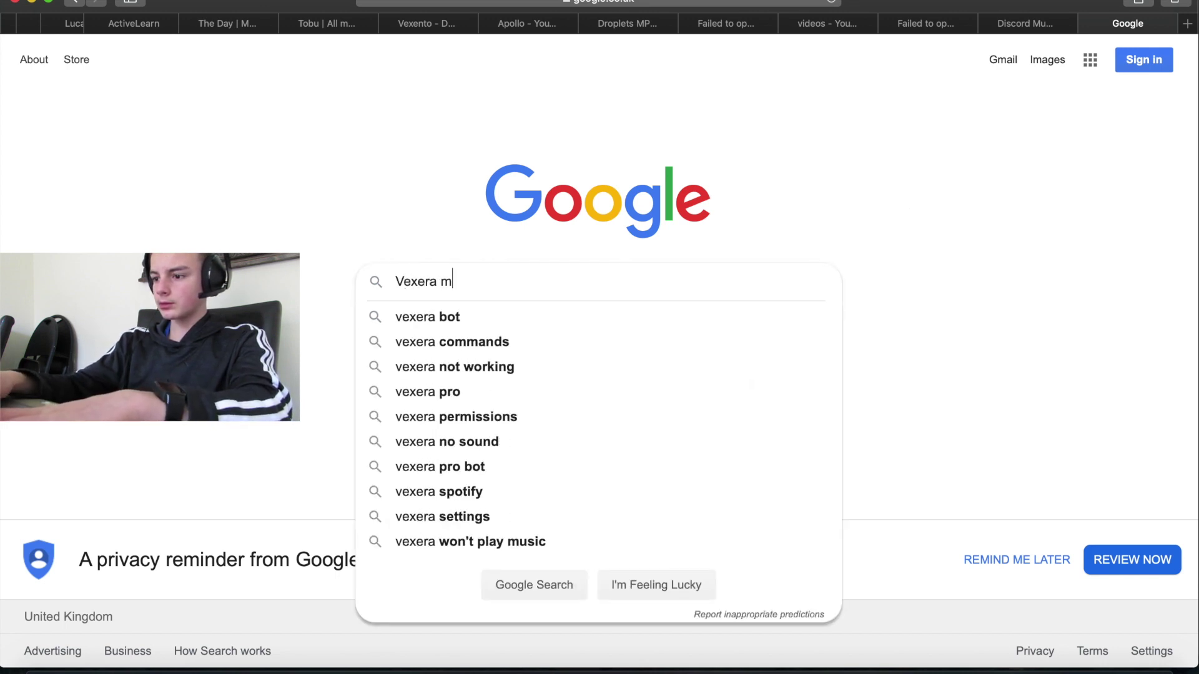
pyautogui.press('Down')
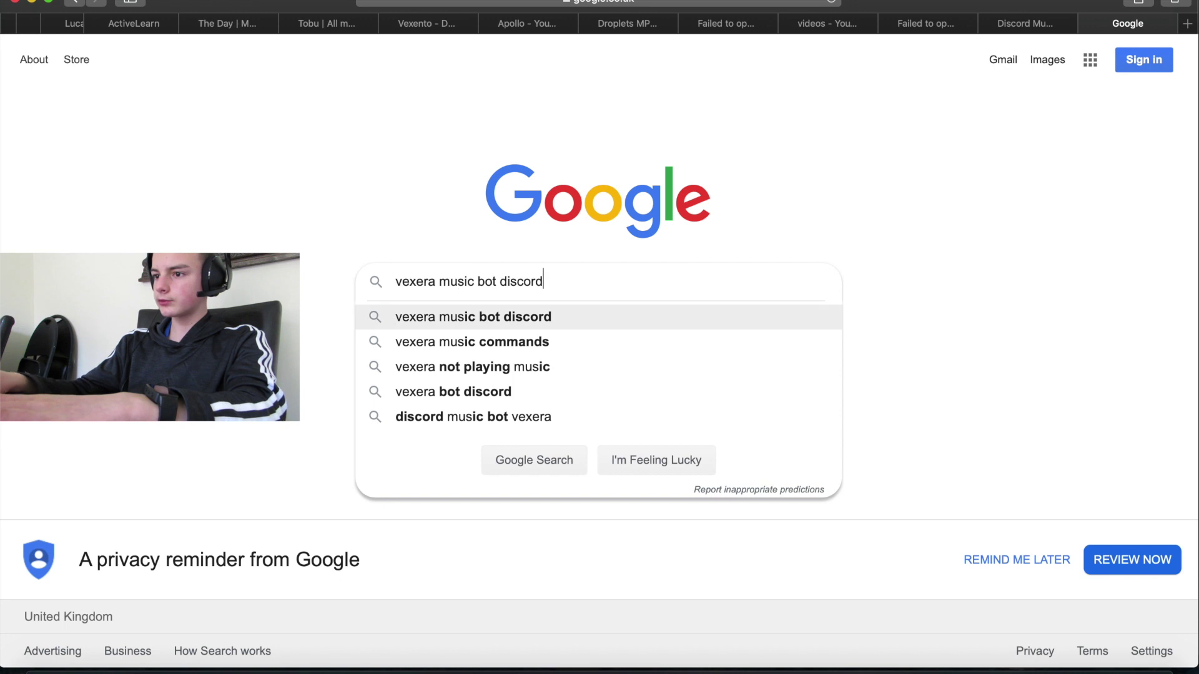
pyautogui.press('Return')
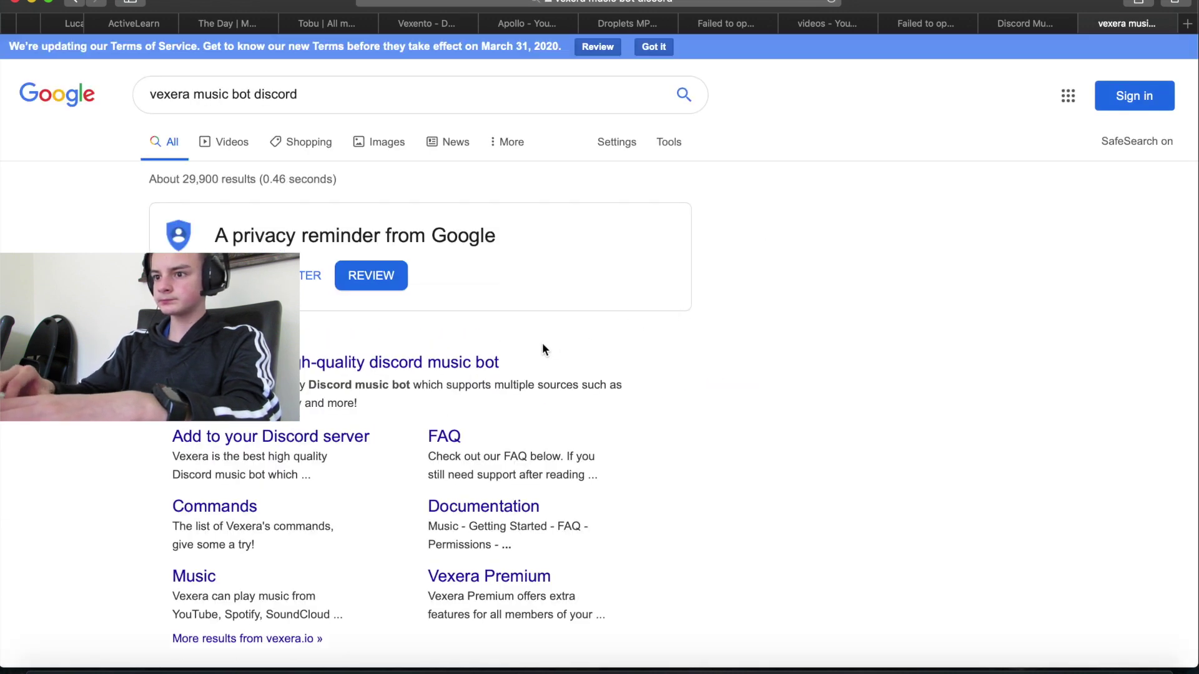
pyautogui.click(487, 371)
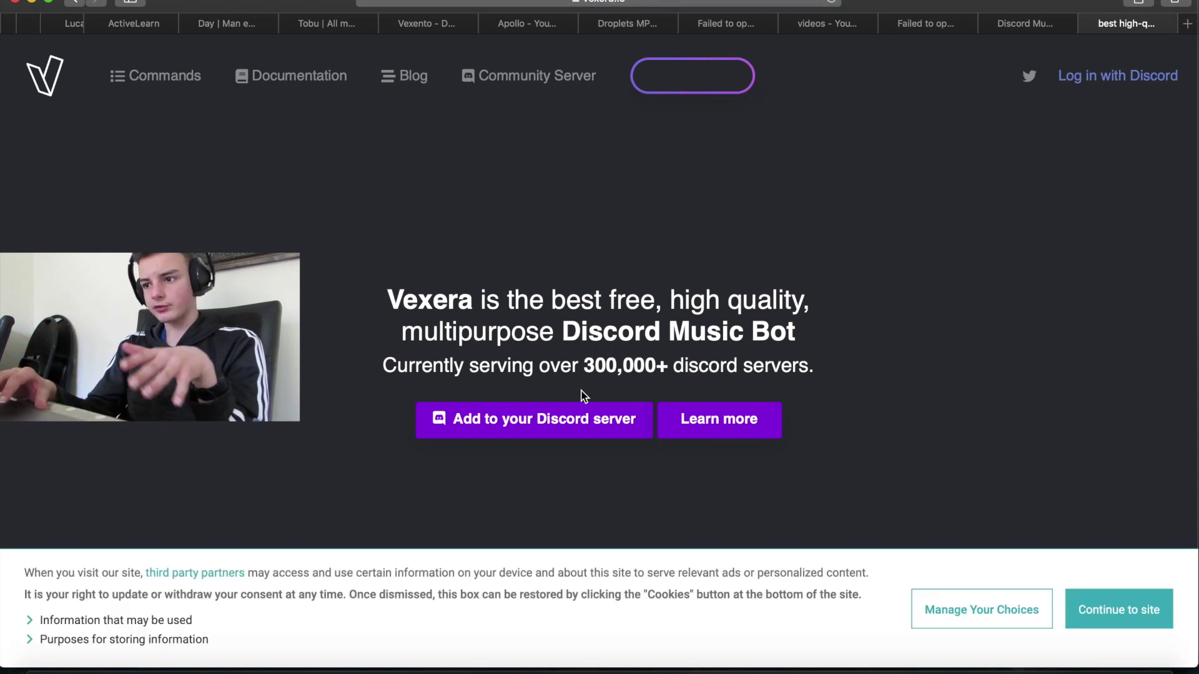
# - Dismiss the Vexera site's cookie notice and authorize the bot on the Bot testing 101 server with the Administrator permission
pyautogui.click(1118, 611)
pyautogui.click(561, 425)
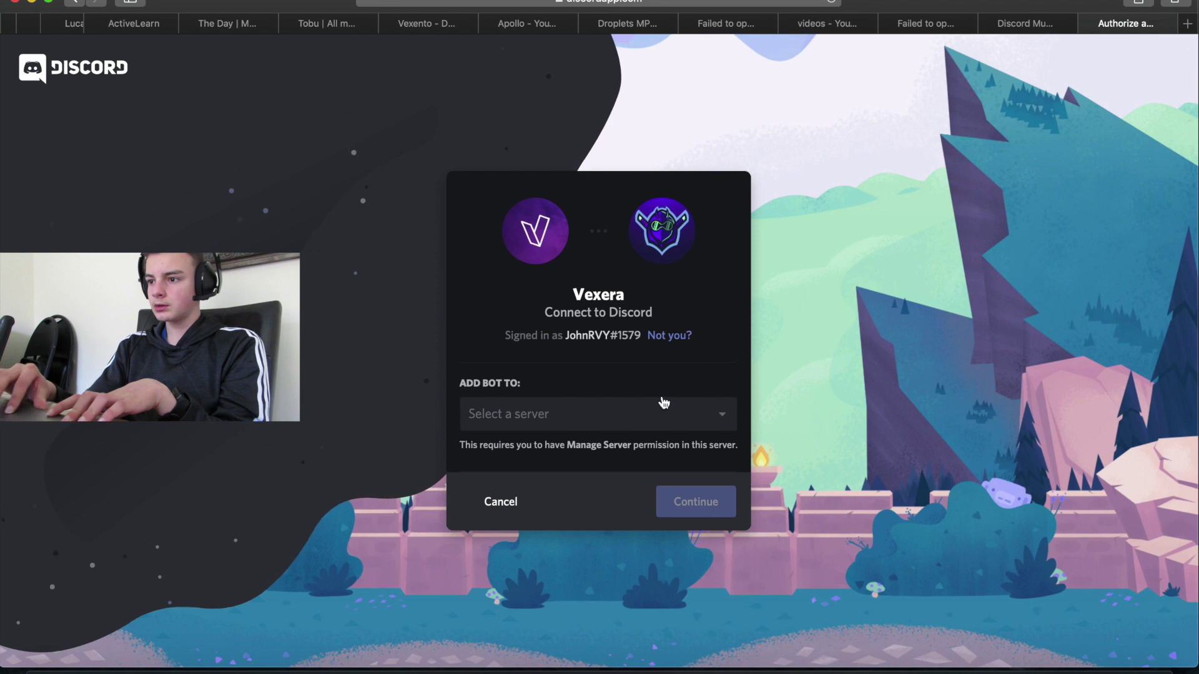
pyautogui.click(687, 414)
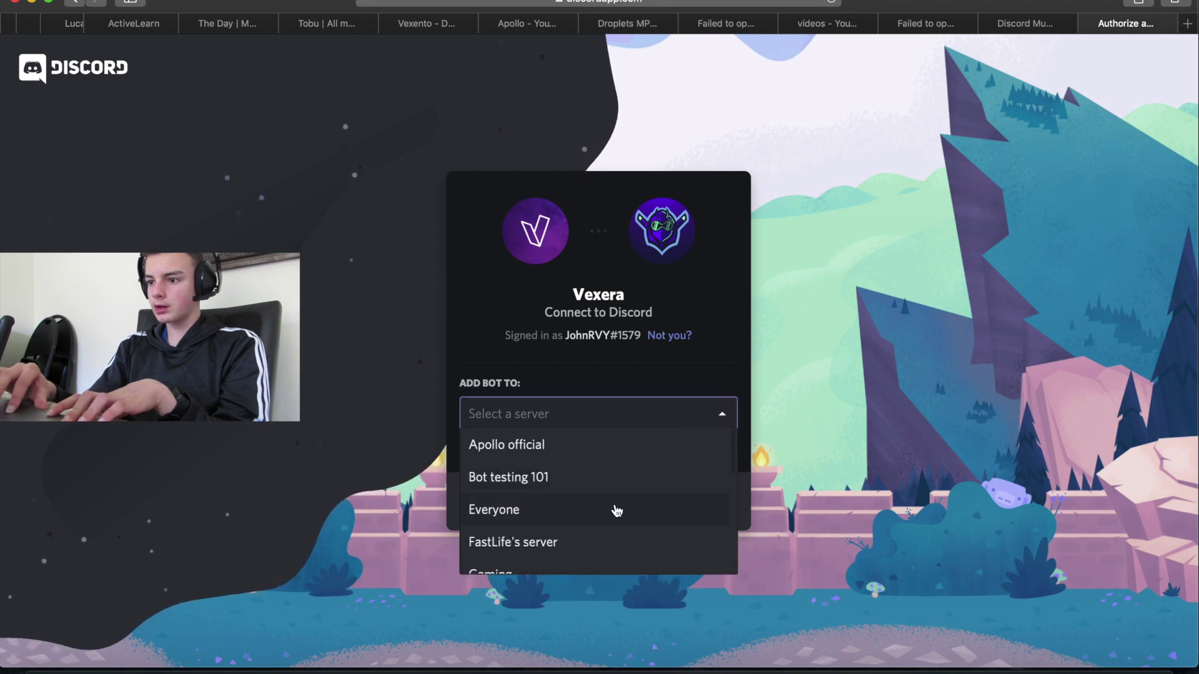
pyautogui.click(636, 483)
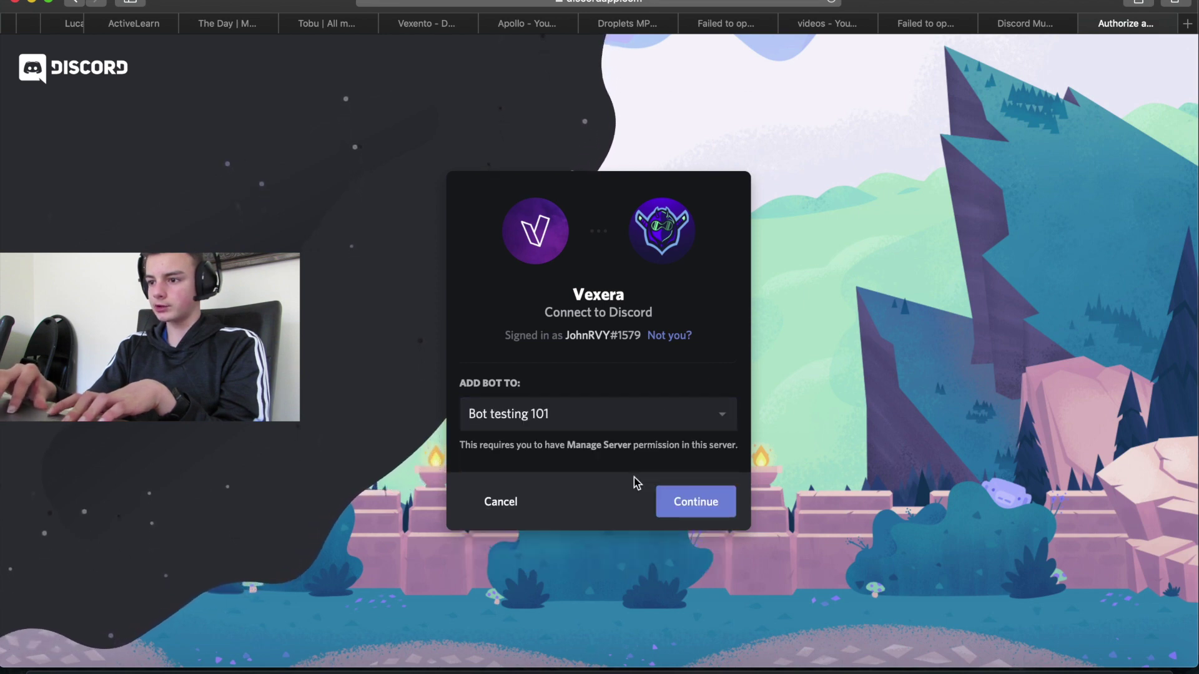
pyautogui.click(690, 500)
pyautogui.click(701, 564)
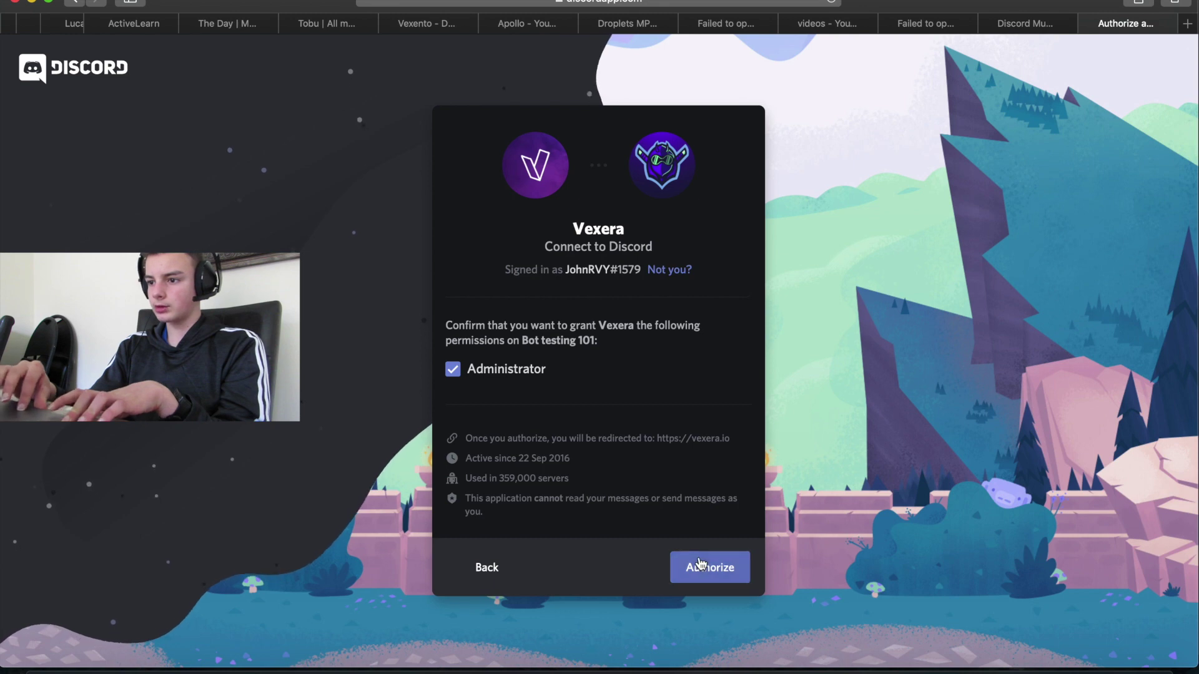
# - Complete the human verification by selecting every image that contains a fire hydrant
pyautogui.click(493, 460)
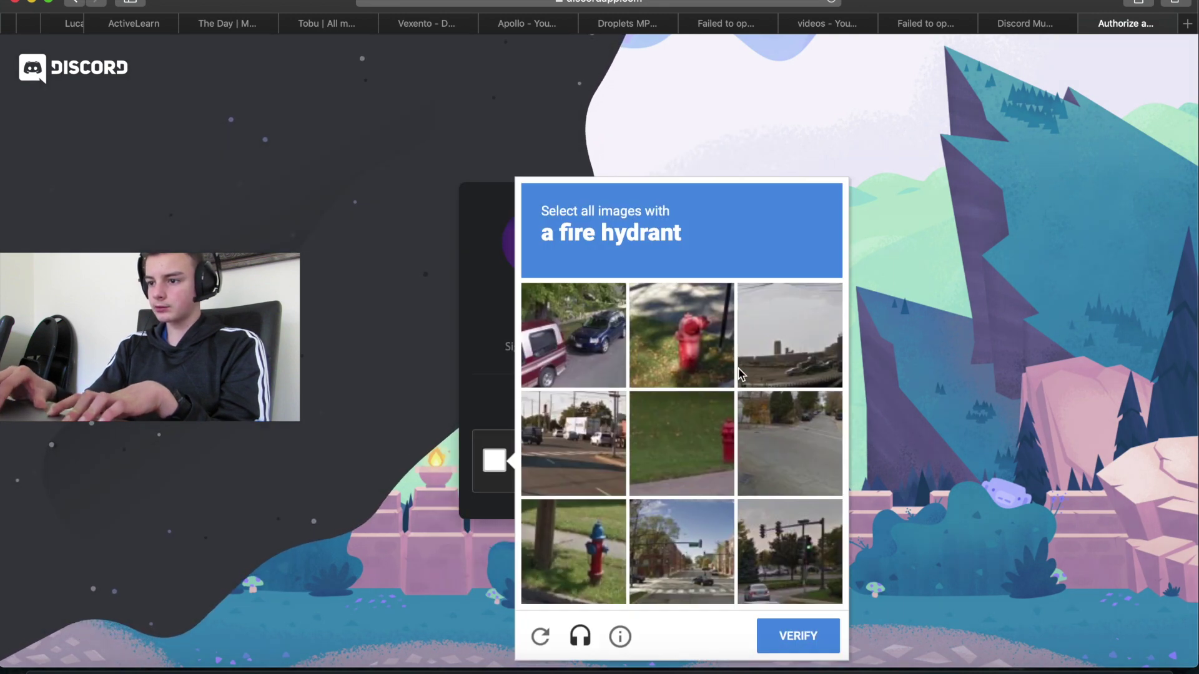
pyautogui.click(681, 337)
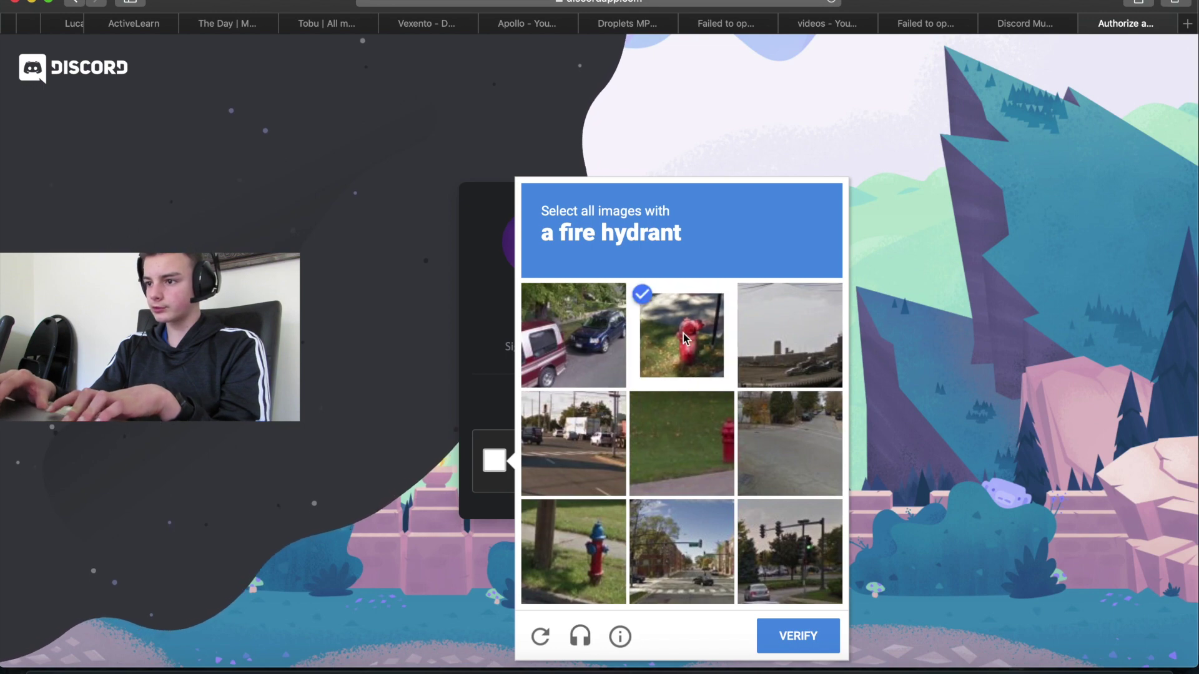
pyautogui.click(703, 434)
pyautogui.click(574, 549)
pyautogui.click(797, 635)
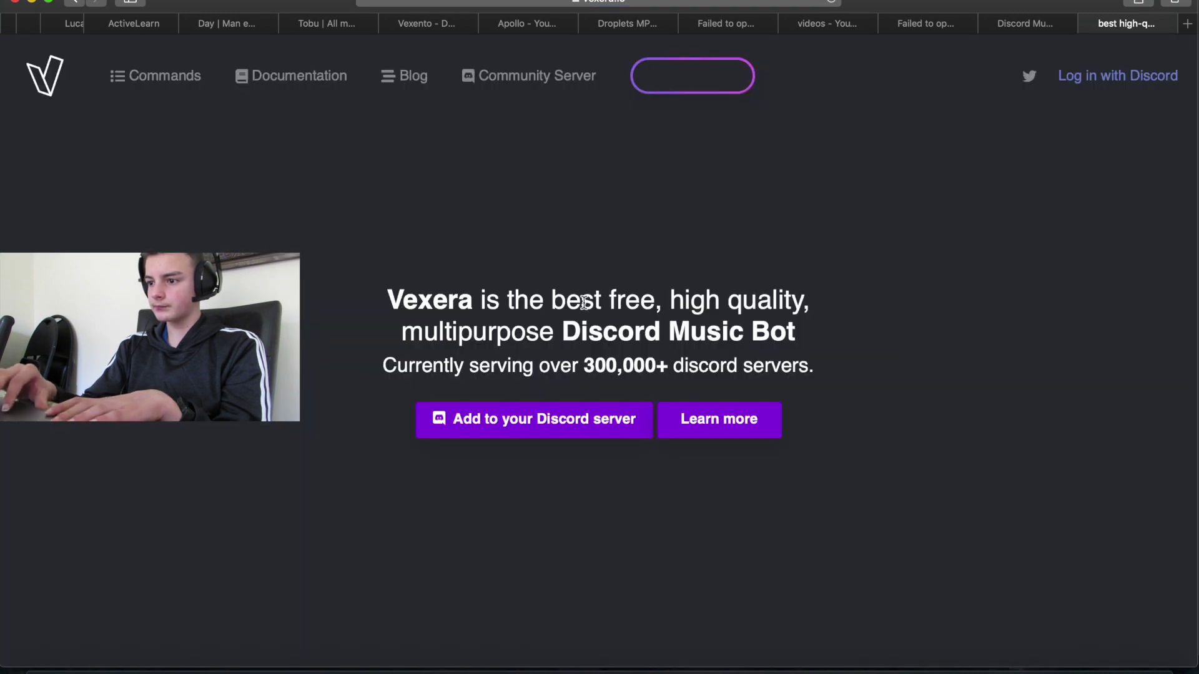
# - Switch to Discord and check Vexera's join message in the welcome channel of Bot testing 101
pyautogui.click(641, 667)
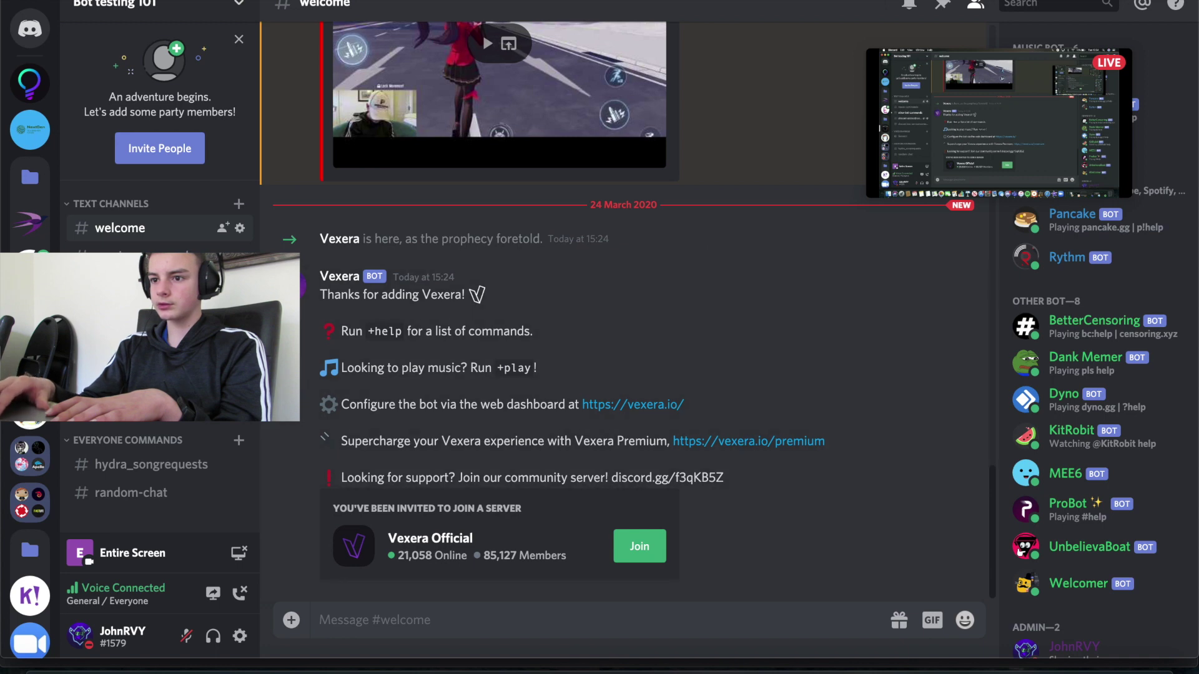
pyautogui.click(125, 256)
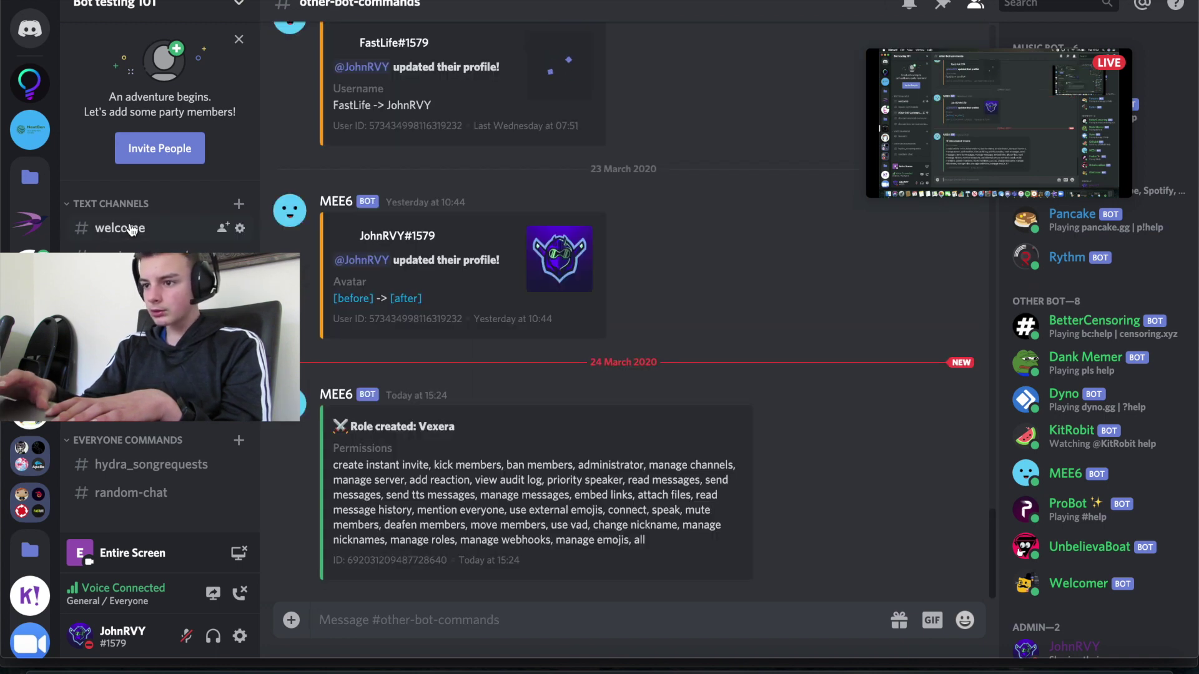
pyautogui.click(130, 229)
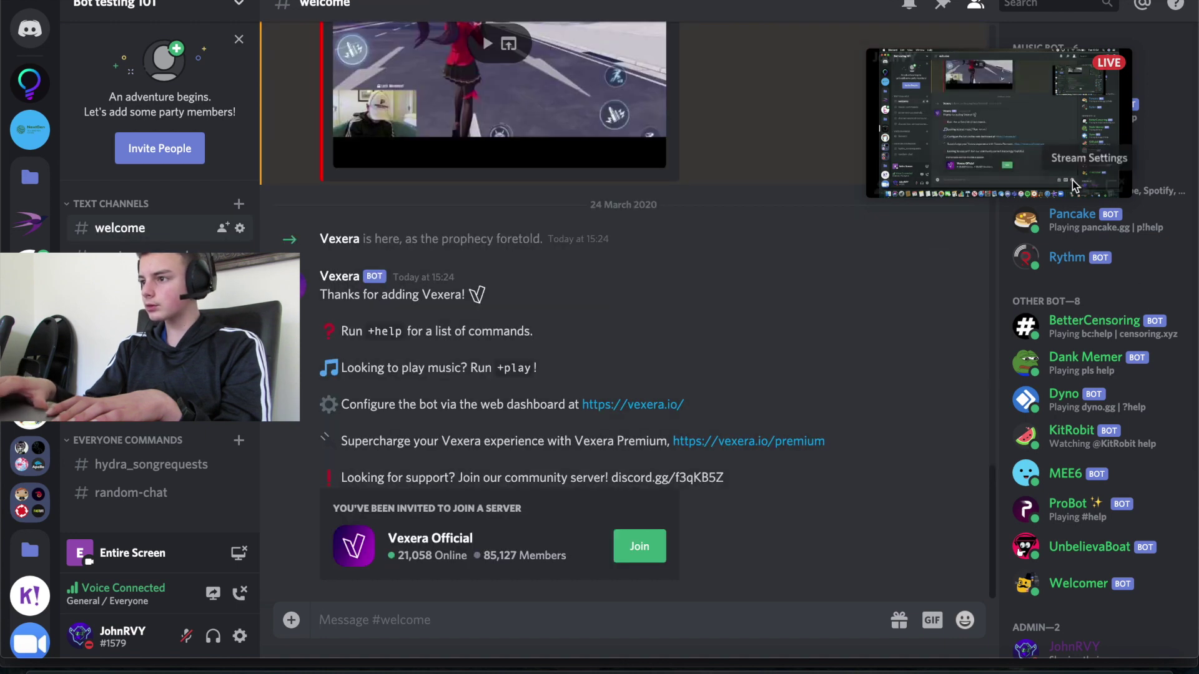
# - Move the floating live stream preview off the member list to above the text channels, leaving no member profile open
pyautogui.moveTo(1072, 186); pyautogui.dragTo(40, 112)
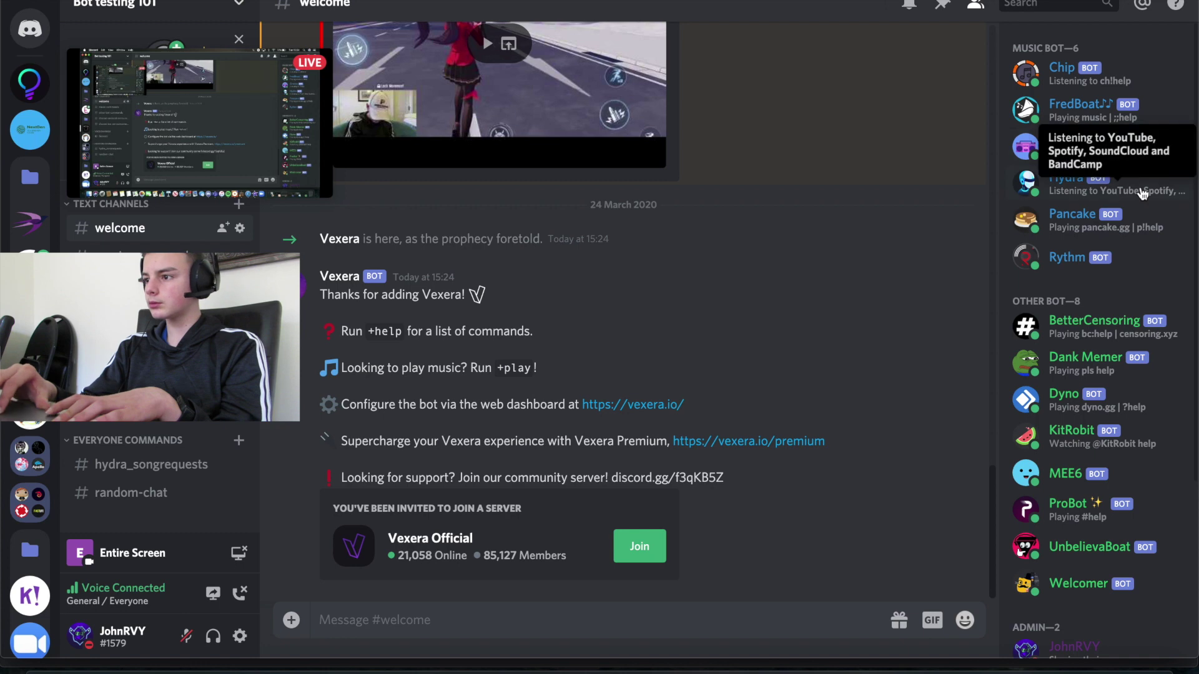
pyautogui.click(1142, 191)
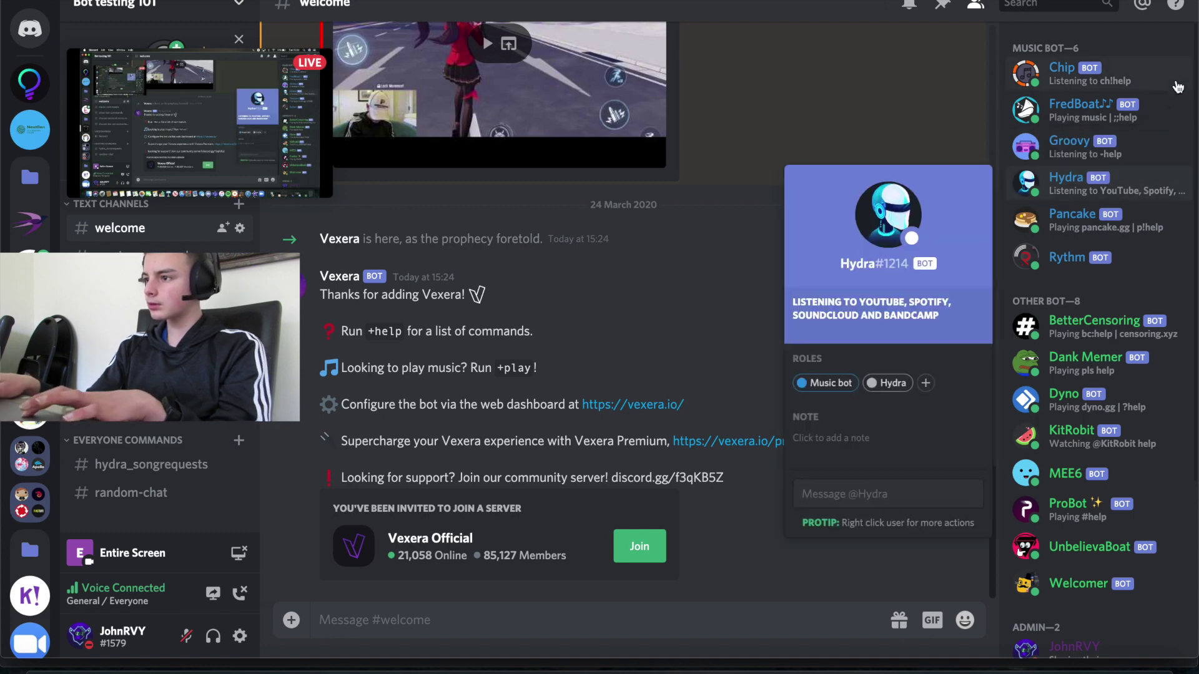
pyautogui.click(1177, 81)
pyautogui.click(1172, 50)
# - Assign the Music bot role to Vexera from its profile in the member list
pyautogui.scroll(-2, 1172, 49)
pyautogui.scroll(-1, 1171, 50)
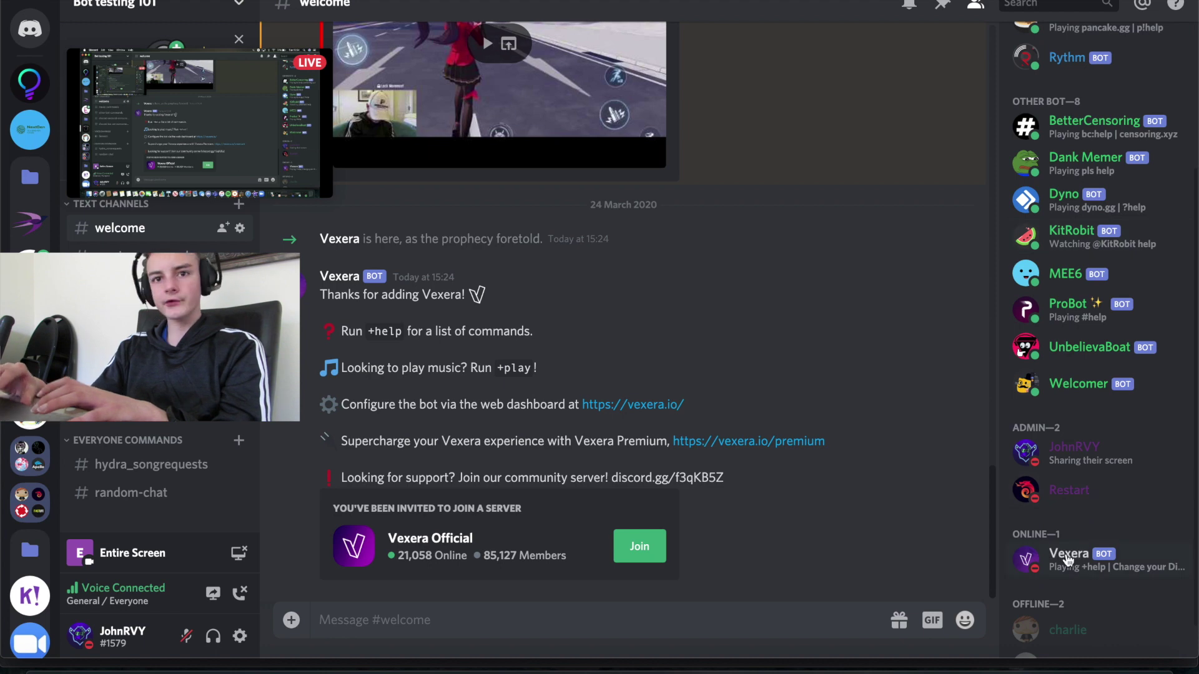
pyautogui.click(1068, 560)
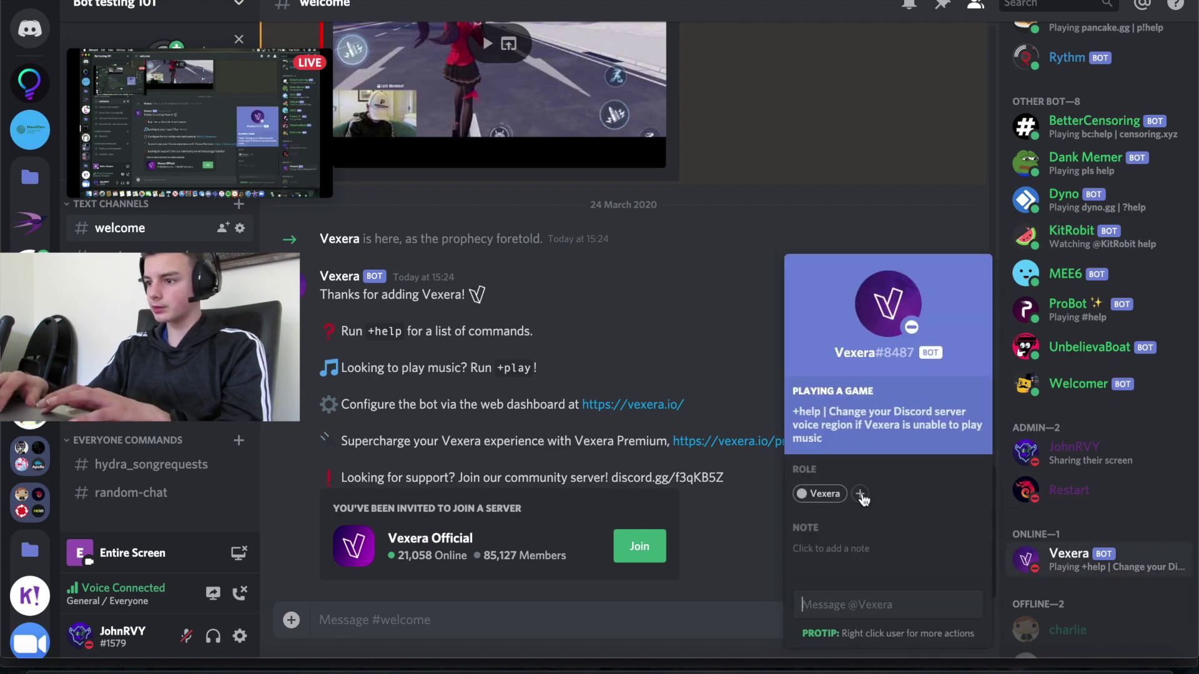
pyautogui.click(860, 494)
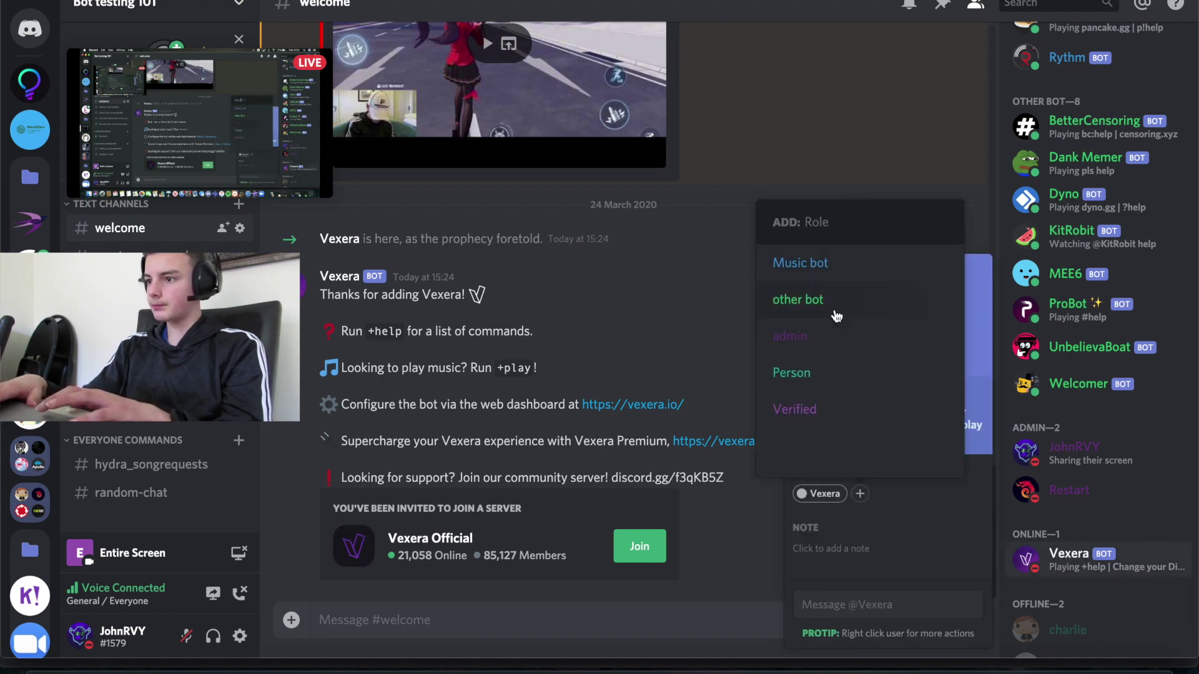
pyautogui.click(840, 264)
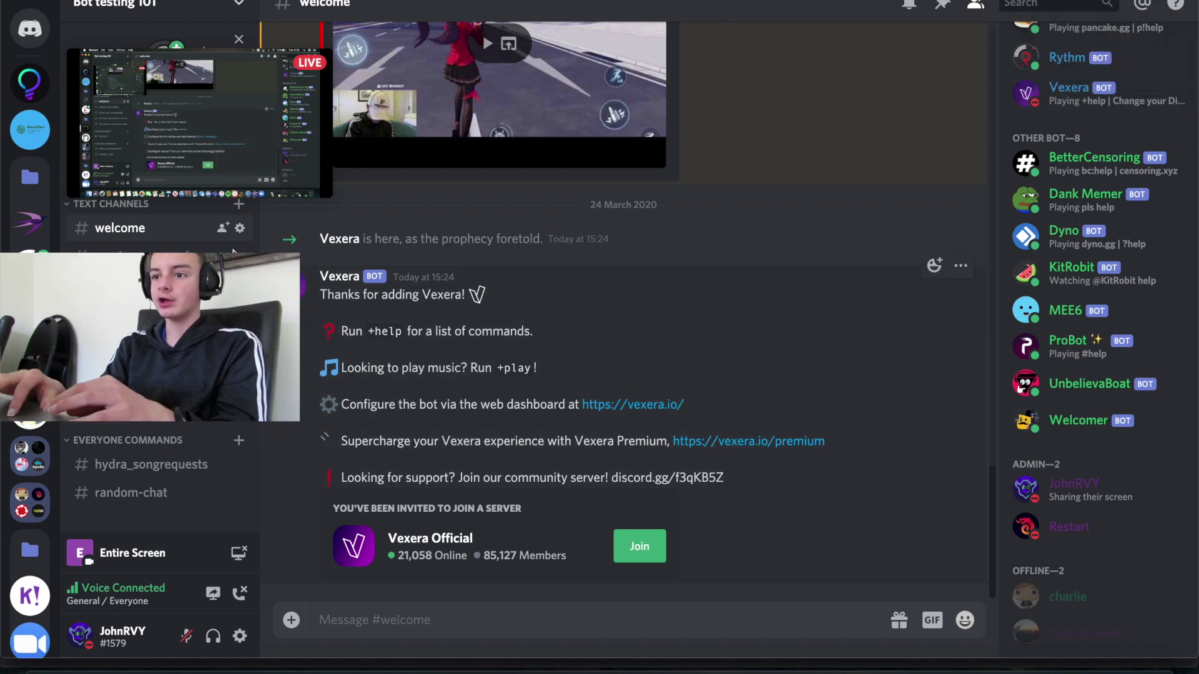
# - Open the music-commands channel and join the General voice channel of Bot testing 101
pyautogui.hotkey('alt', 'Down')
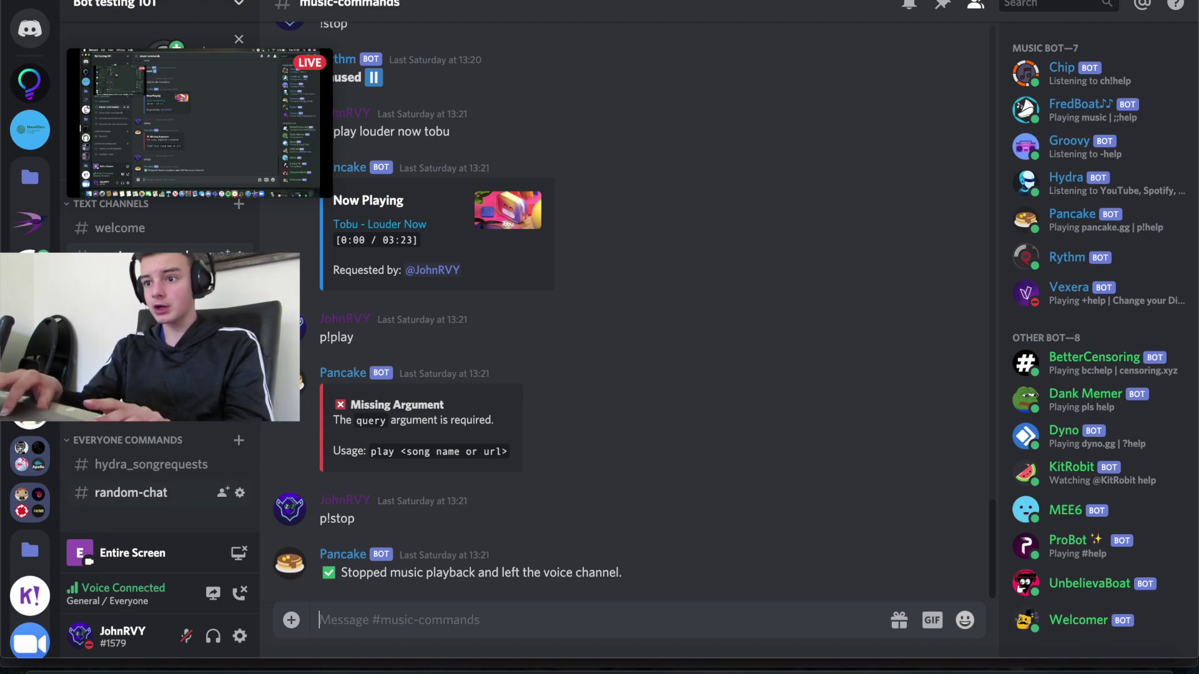
pyautogui.click(125, 409)
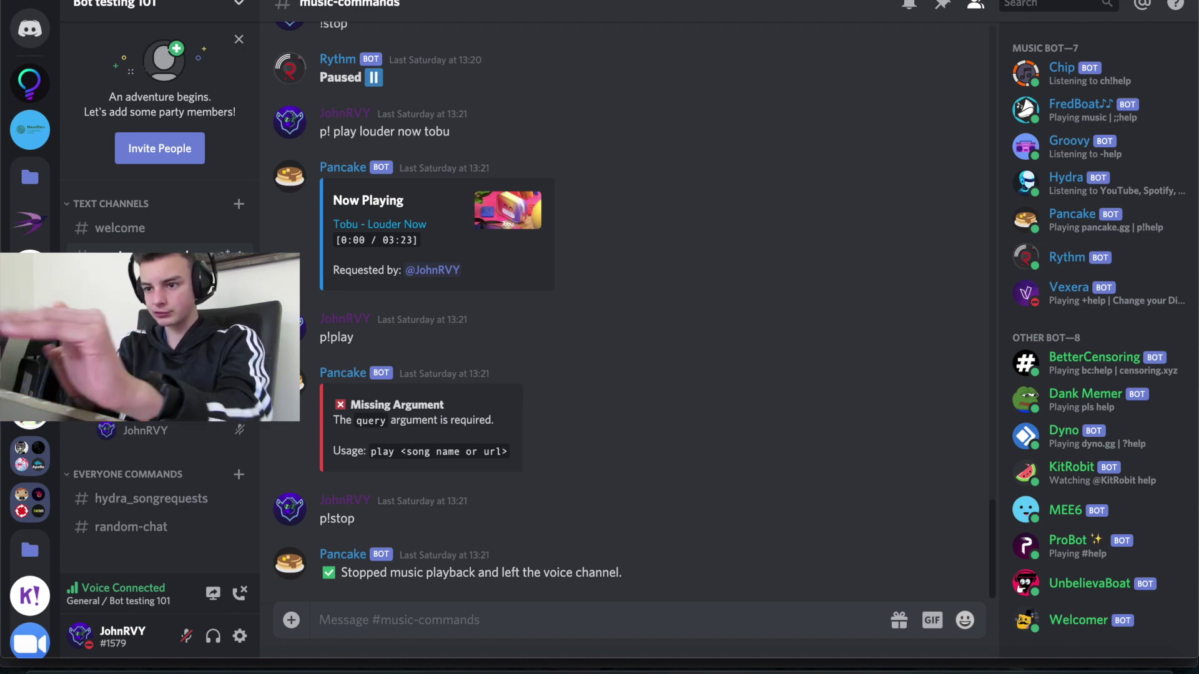
# - Go live in the voice channel with the entire screen as the stream source
pyautogui.click(213, 593)
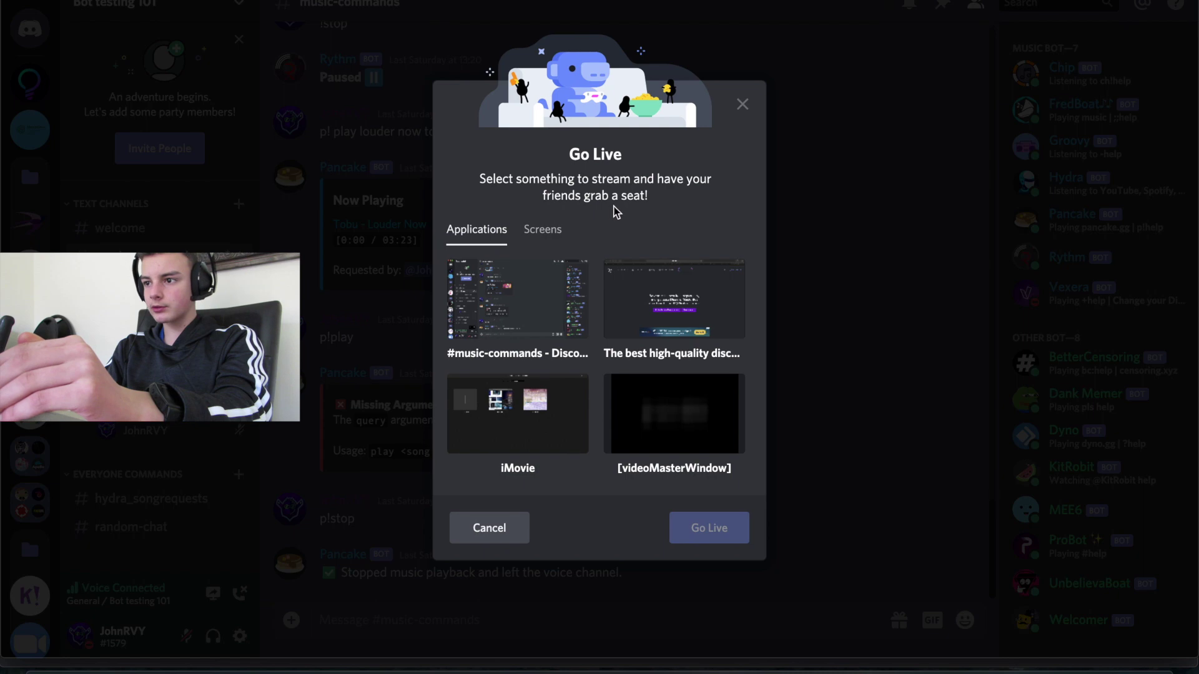
pyautogui.click(552, 231)
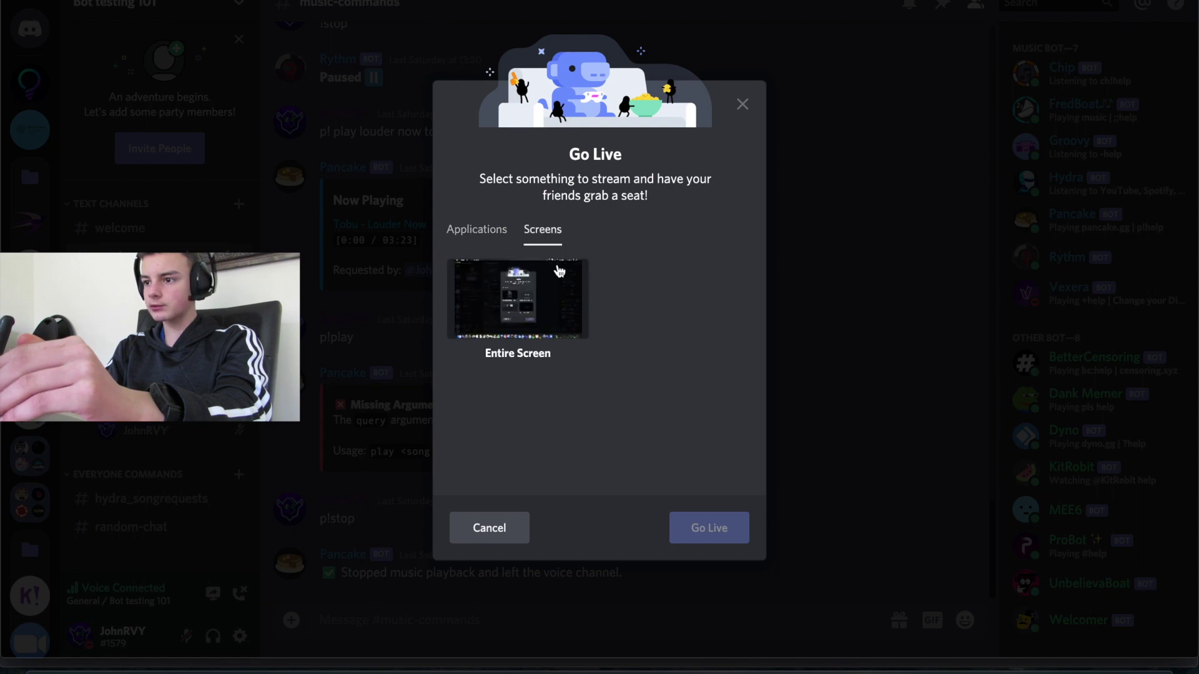
pyautogui.click(547, 298)
pyautogui.click(717, 490)
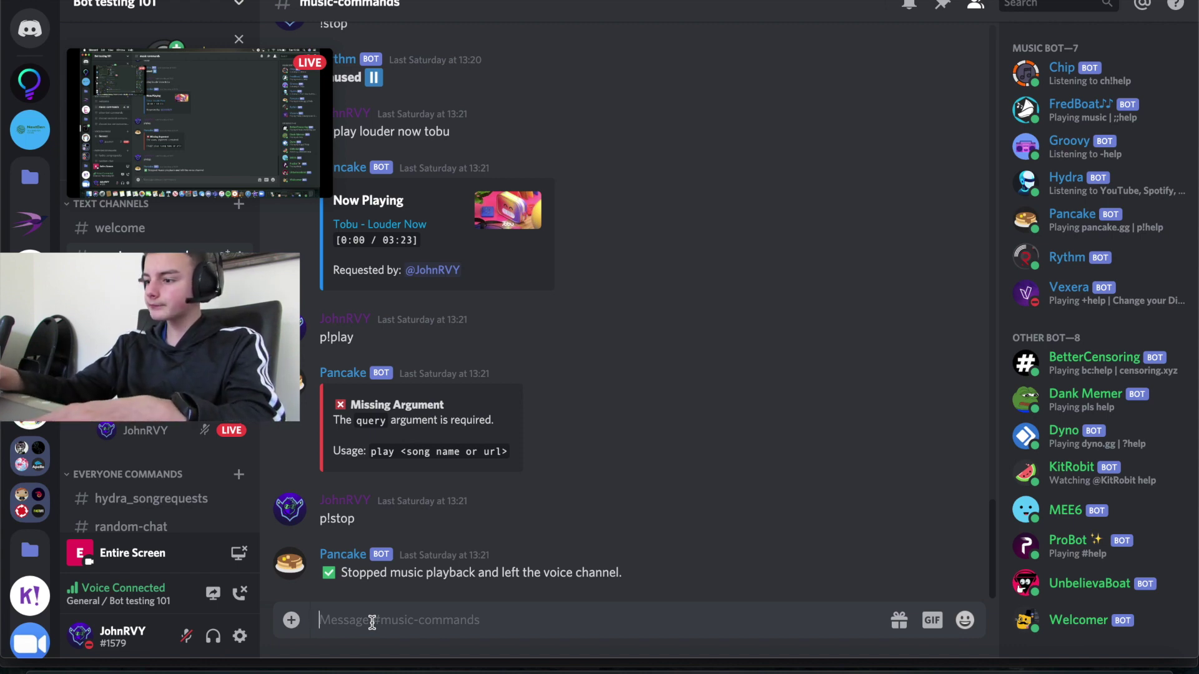
# - Send the command "+play Louder by tobu" in the music-commands channel
pyautogui.write('+')
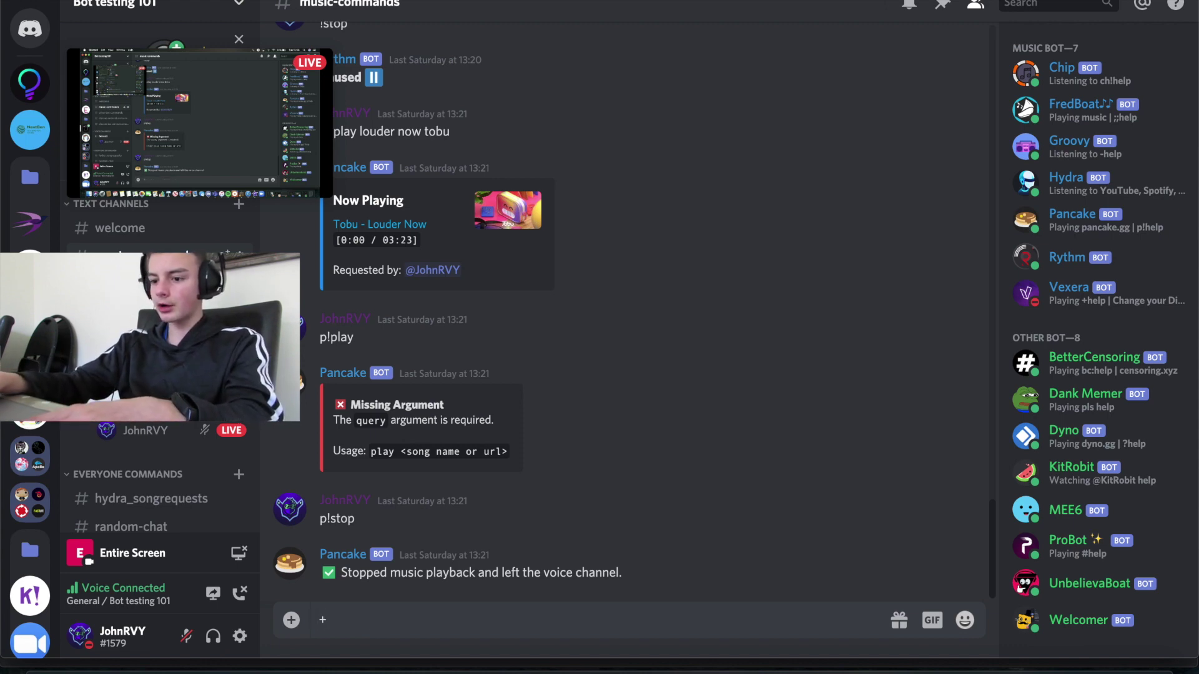
pyautogui.write('play')
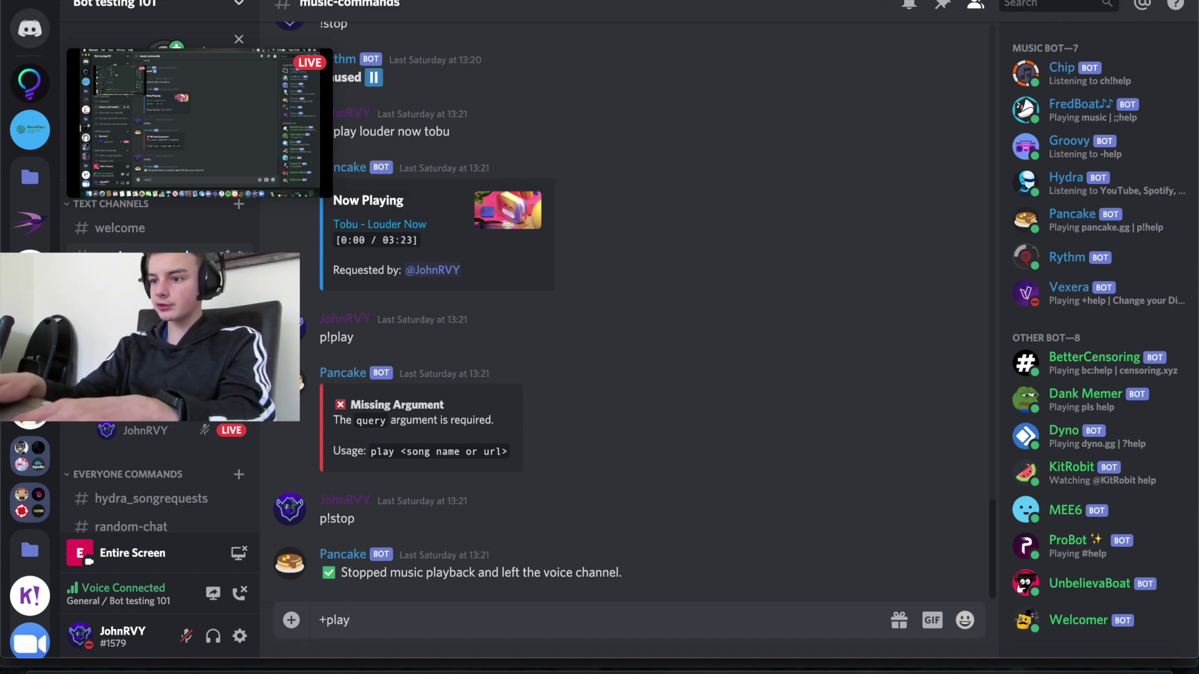
pyautogui.write('Lou')
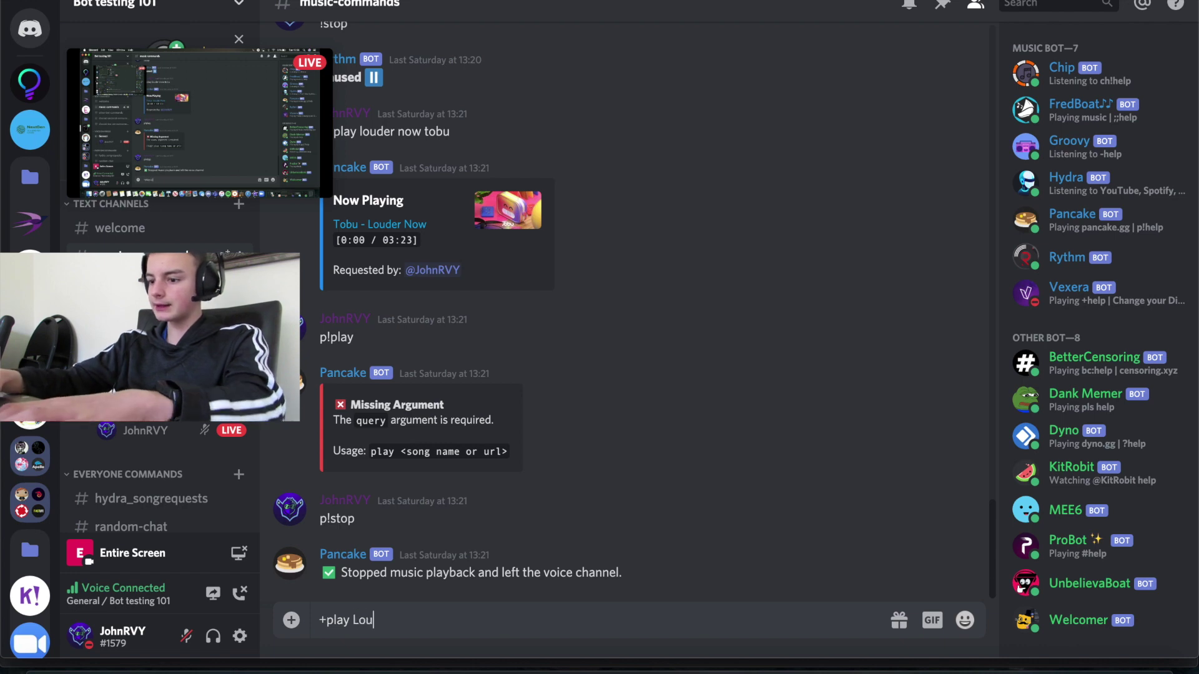
pyautogui.write('der by tobu')
pyautogui.press('Return')
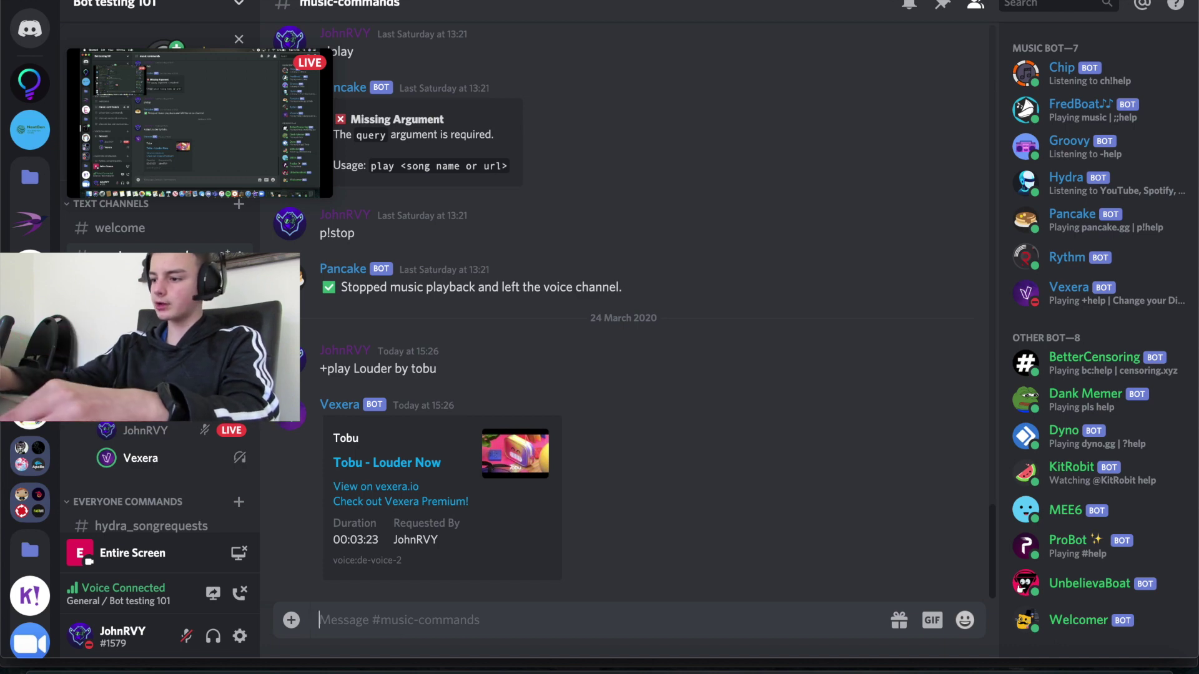
# - Pause Vexera's playback with "+pause" and request the current track's details with "+np"
pyautogui.write('+')
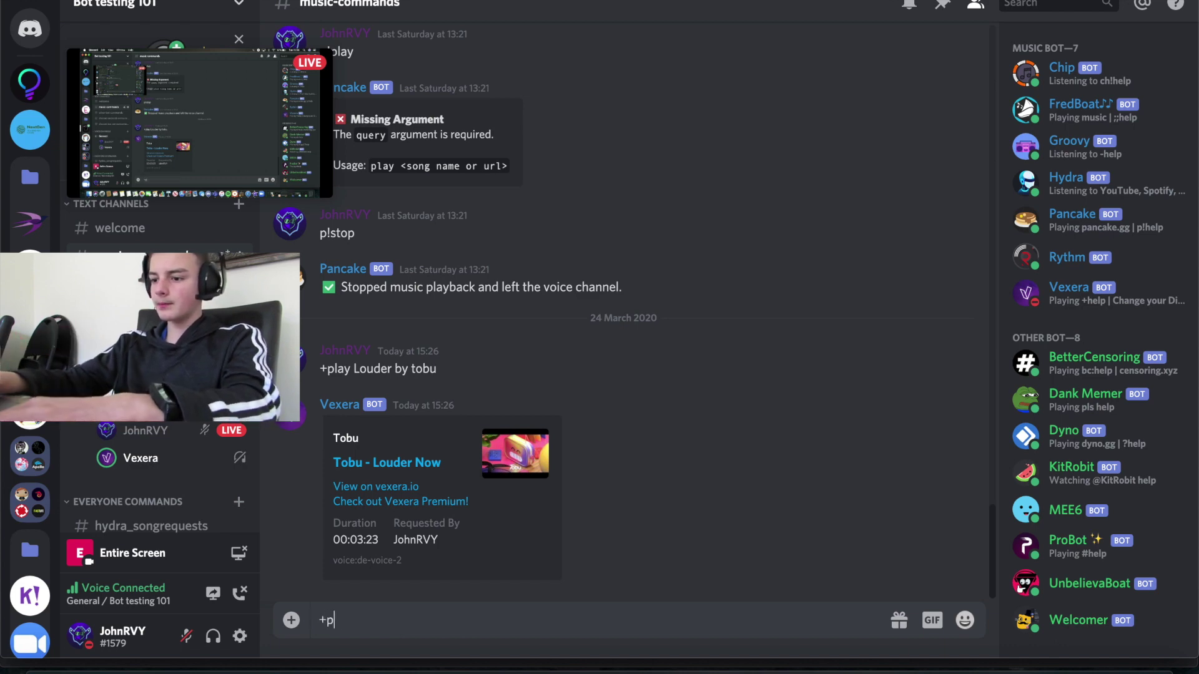
pyautogui.write('pause')
pyautogui.press('Return')
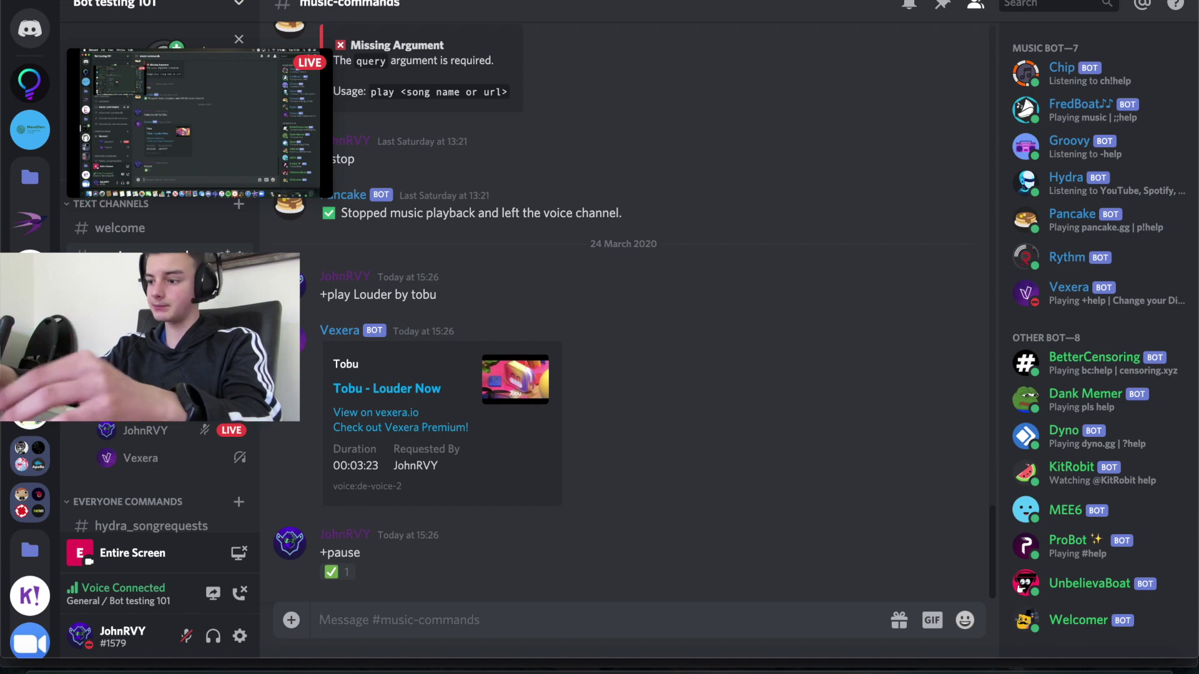
pyautogui.write('+np')
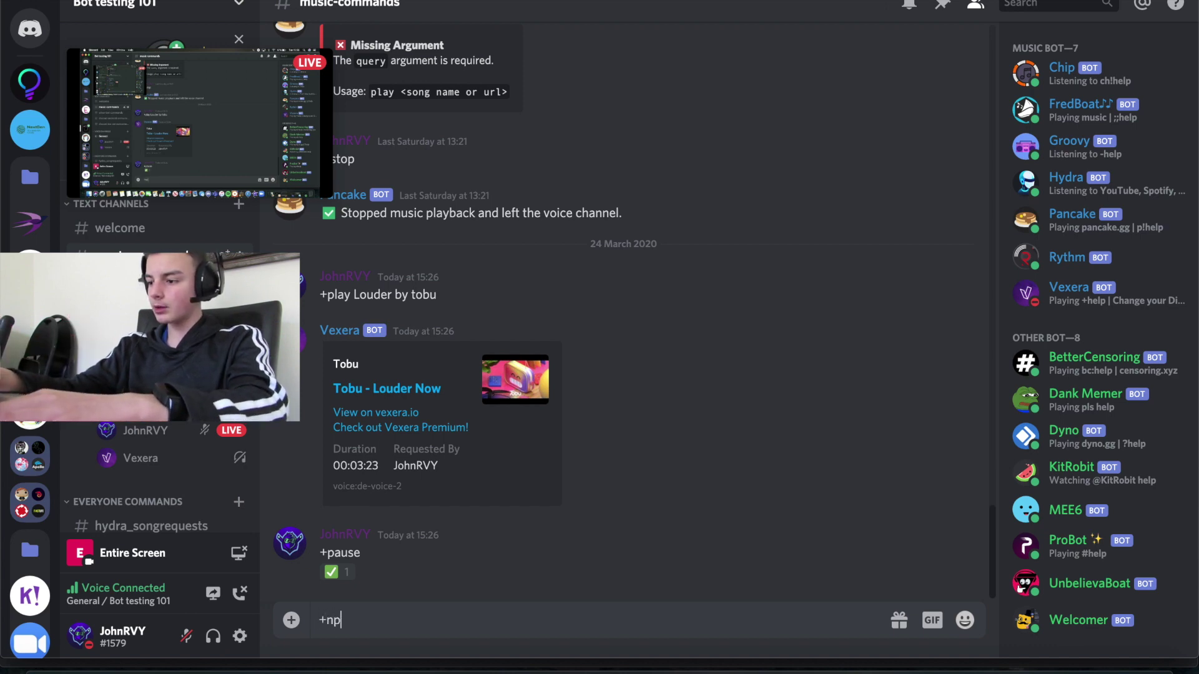
pyautogui.press('Return')
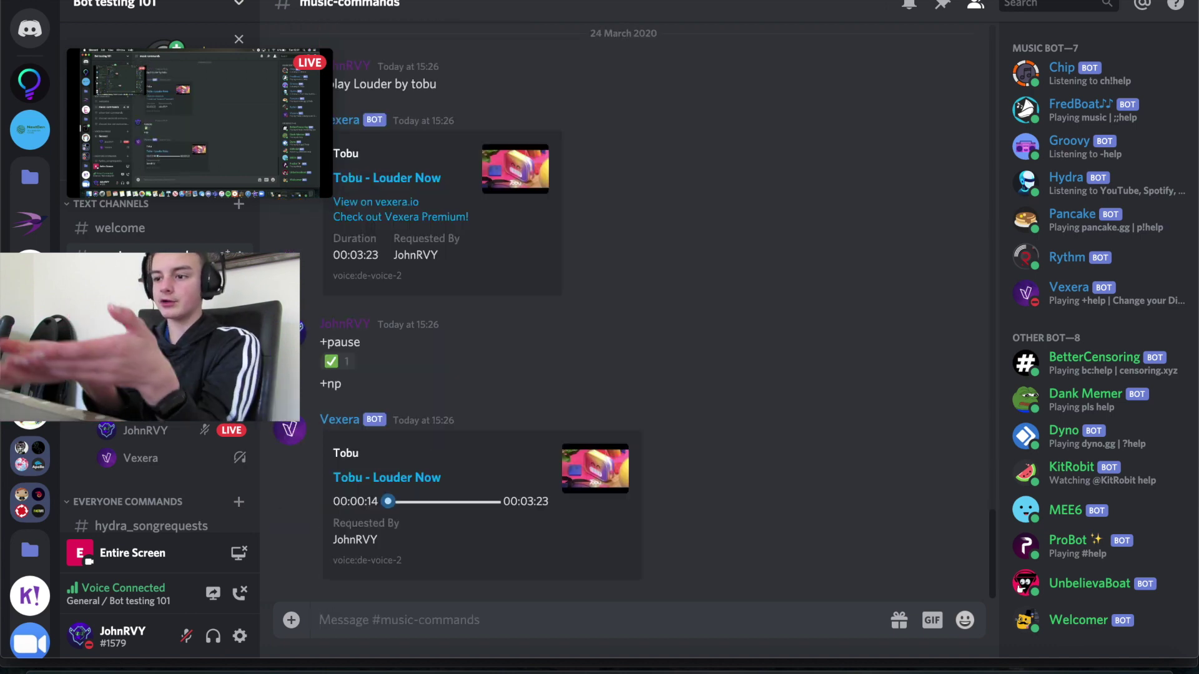